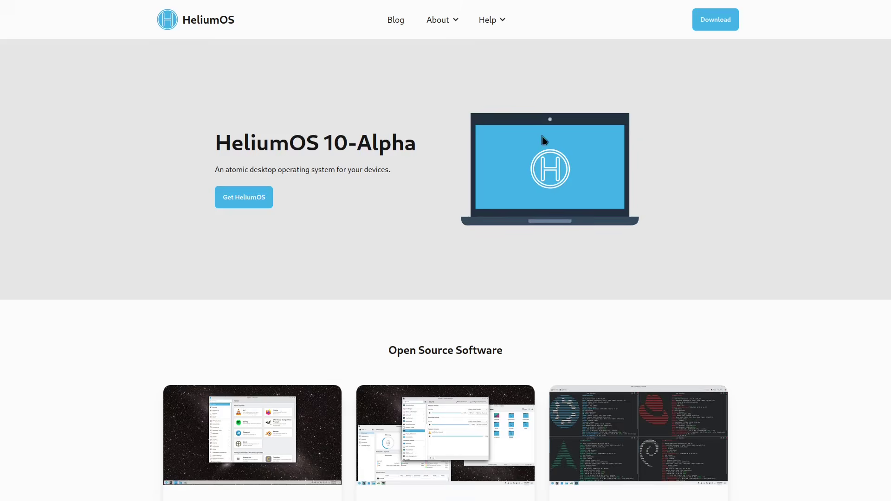
# Select the word 'atomic' in the homepage tagline and scroll back to the top of the page
pyautogui.doubleClick(236, 171)
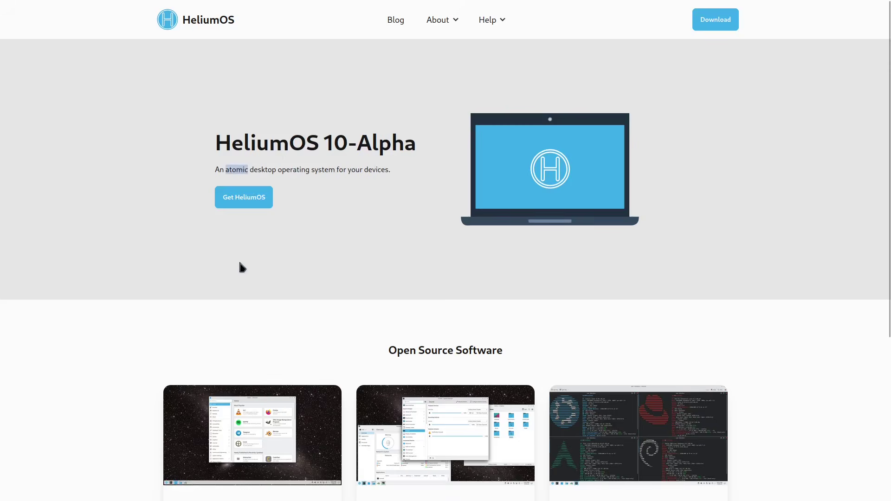
pyautogui.scroll(-5, 238, 269)
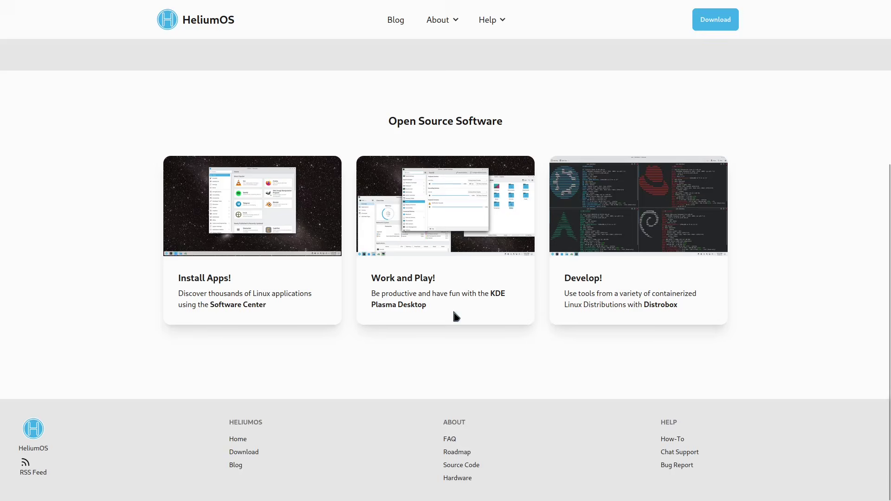
pyautogui.scroll(5, 453, 307)
pyautogui.scroll(-3, 453, 308)
pyautogui.scroll(3, 449, 281)
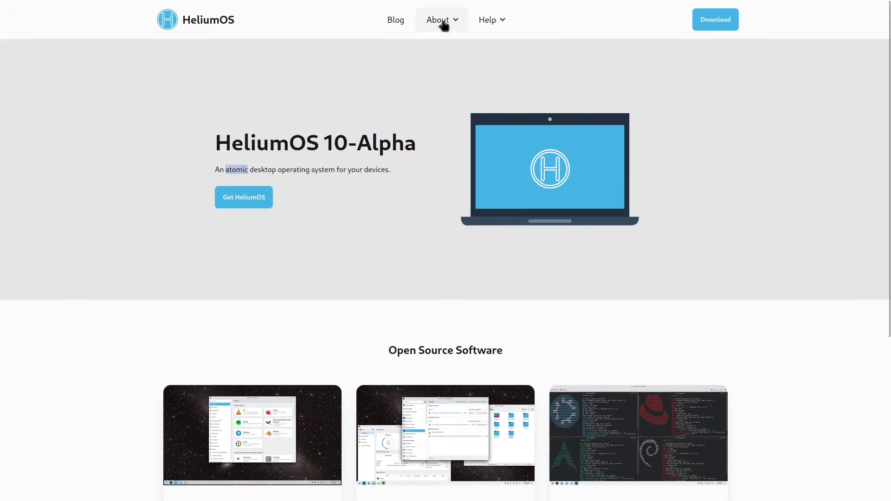
# Open the About > Roadmap page and scroll through its timeline to the footer and back
pyautogui.click(442, 21)
pyautogui.click(448, 77)
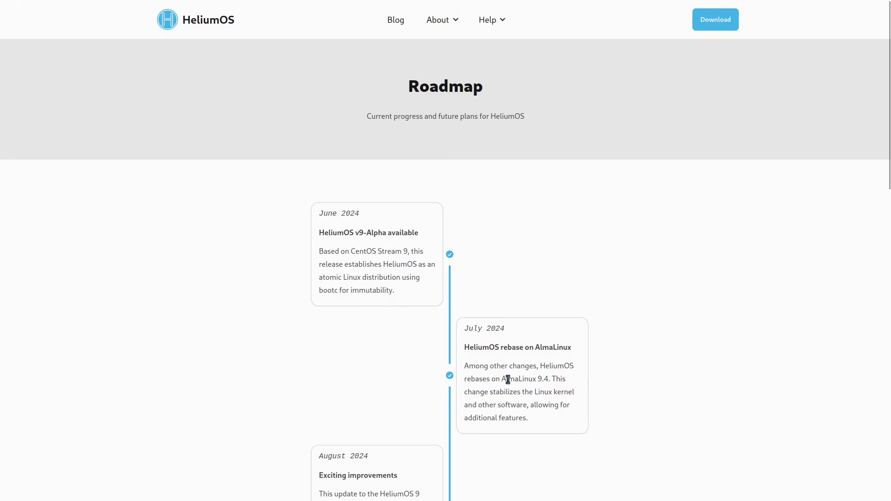
pyautogui.scroll(-3, 551, 378)
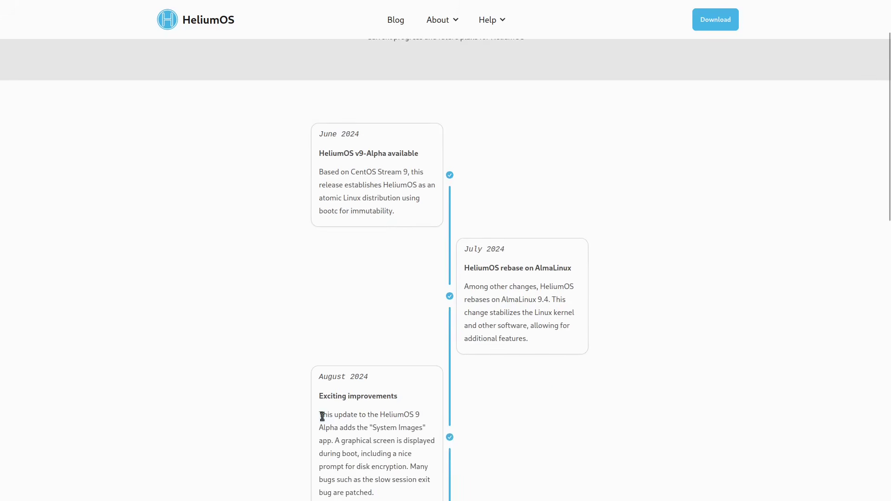
pyautogui.scroll(-5, 354, 417)
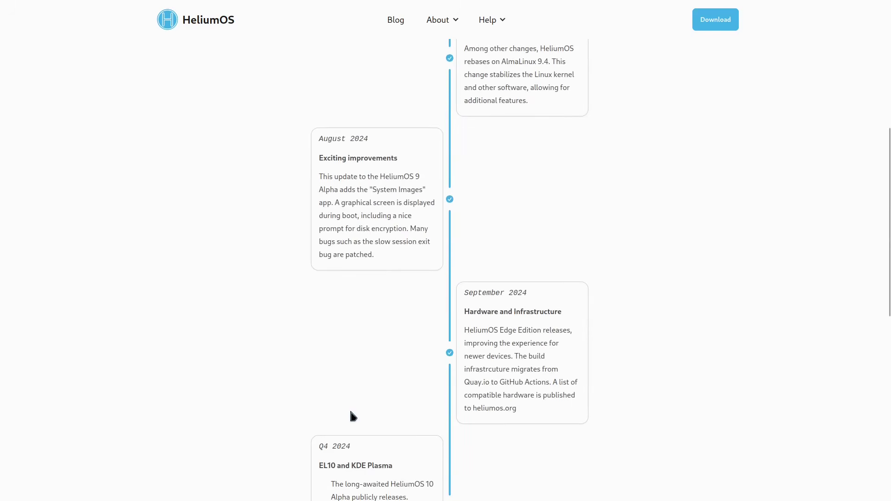
pyautogui.scroll(-5, 395, 408)
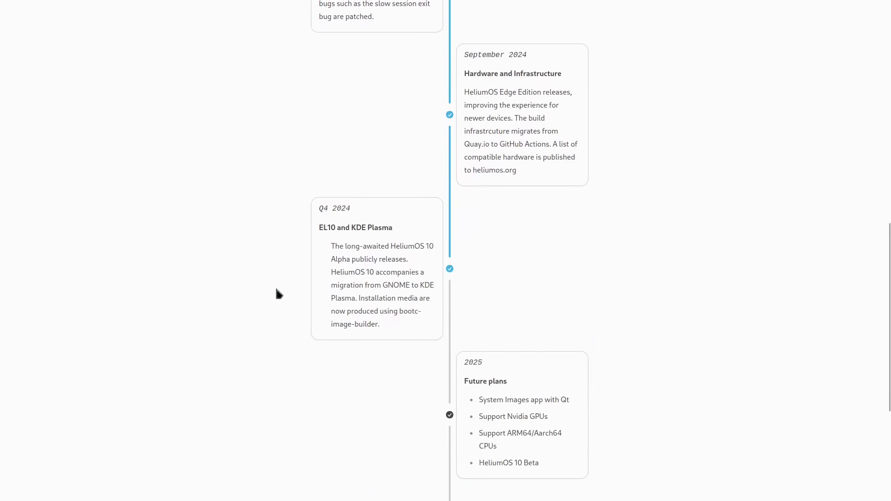
pyautogui.scroll(-5, 602, 365)
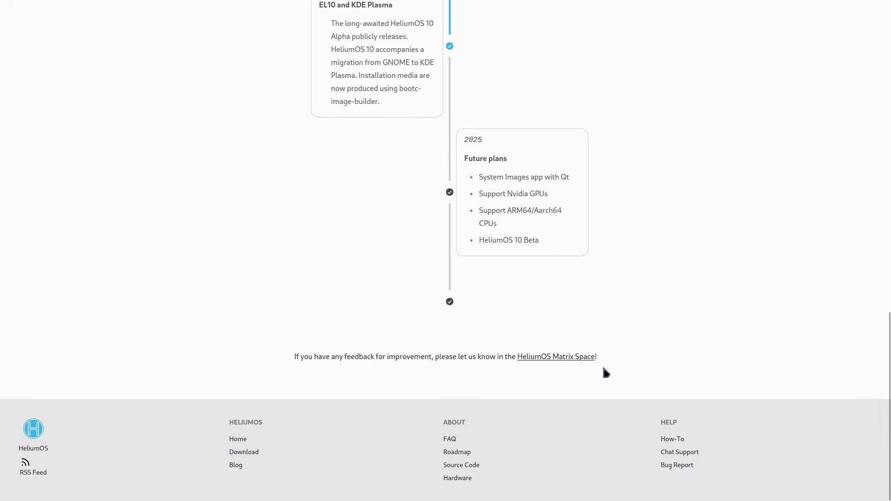
pyautogui.scroll(20, 604, 367)
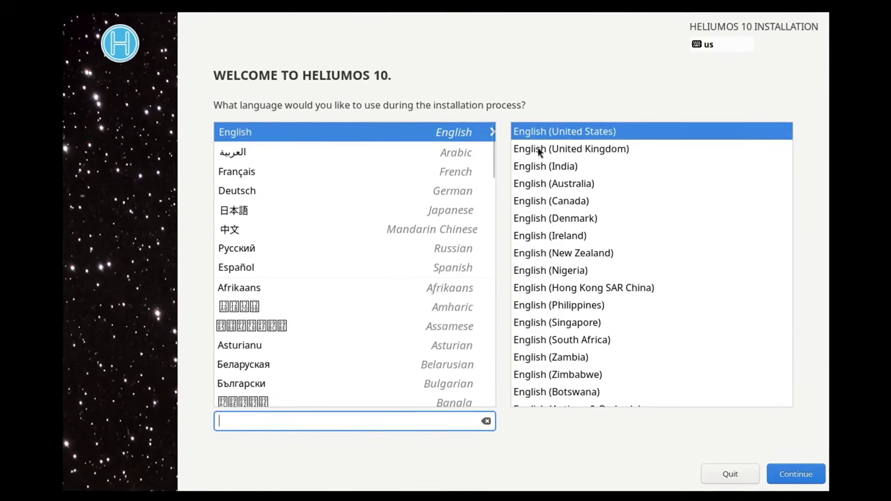
# Continue past the welcome screen with English (United States) as the installation language
pyautogui.click(806, 479)
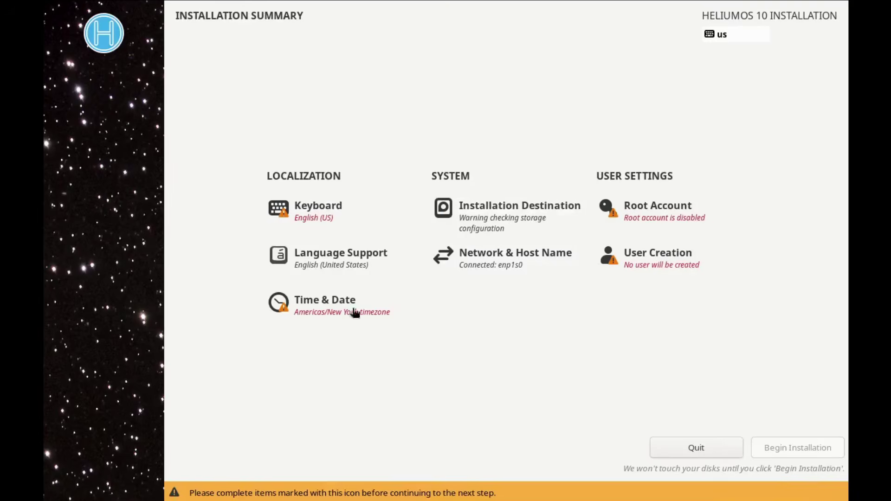
# Confirm English (US) as the keyboard layout and return to the Installation Summary
pyautogui.click(306, 213)
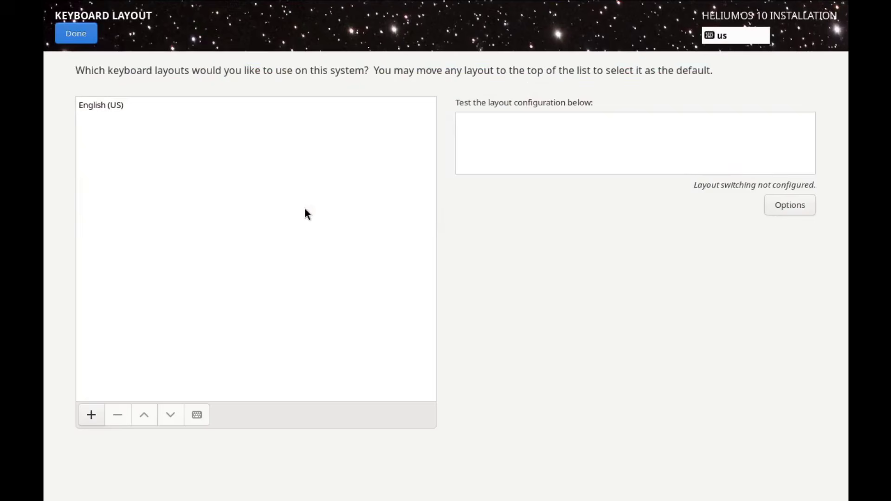
pyautogui.click(97, 104)
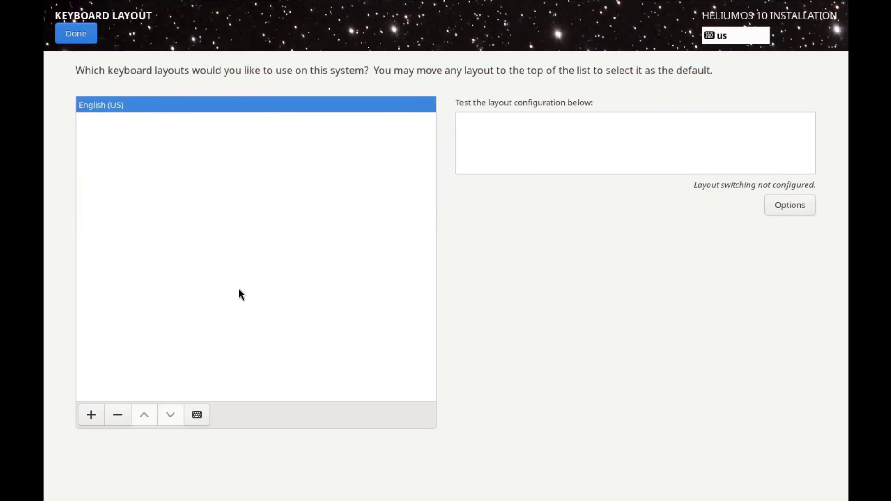
pyautogui.click(77, 34)
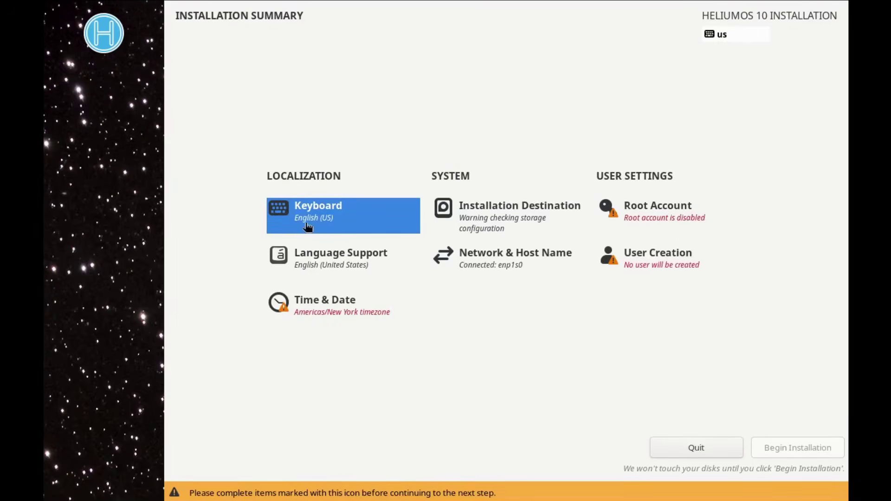
# Set the time zone to Los Angeles, with manual date and time in 12-hour AM/PM format
pyautogui.click(318, 312)
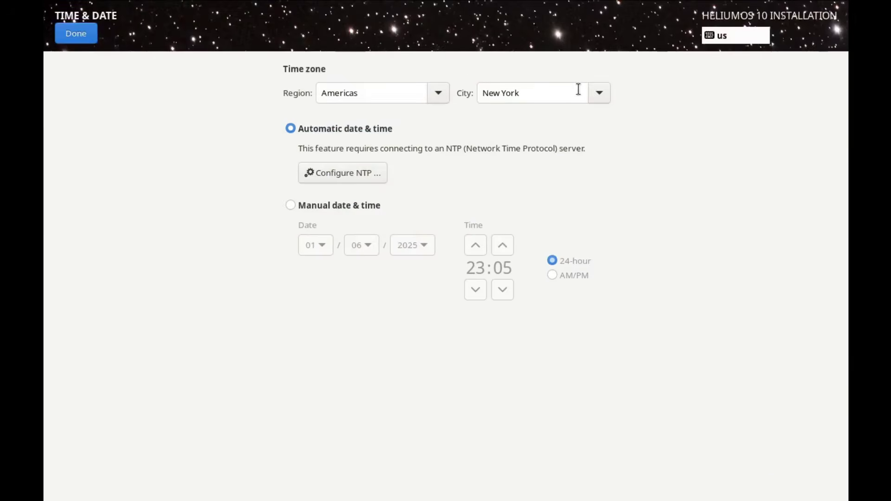
pyautogui.click(600, 96)
pyautogui.scroll(-3, 570, 270)
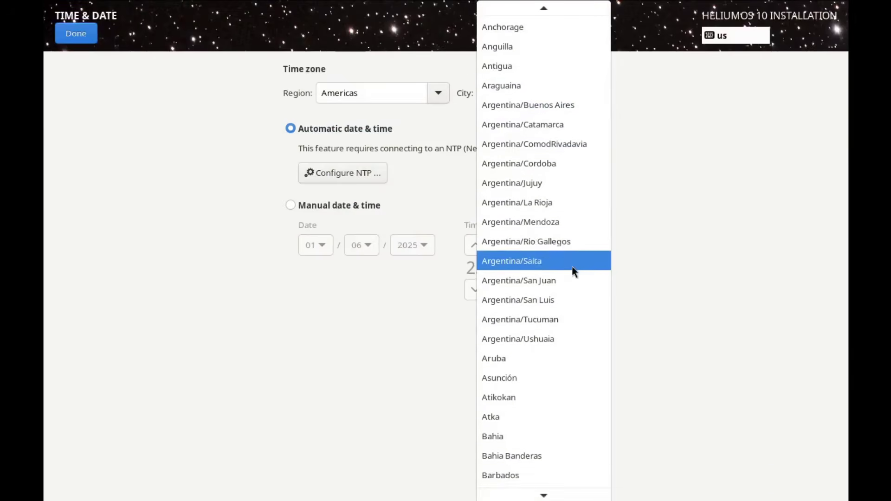
pyautogui.scroll(-20, 534, 250)
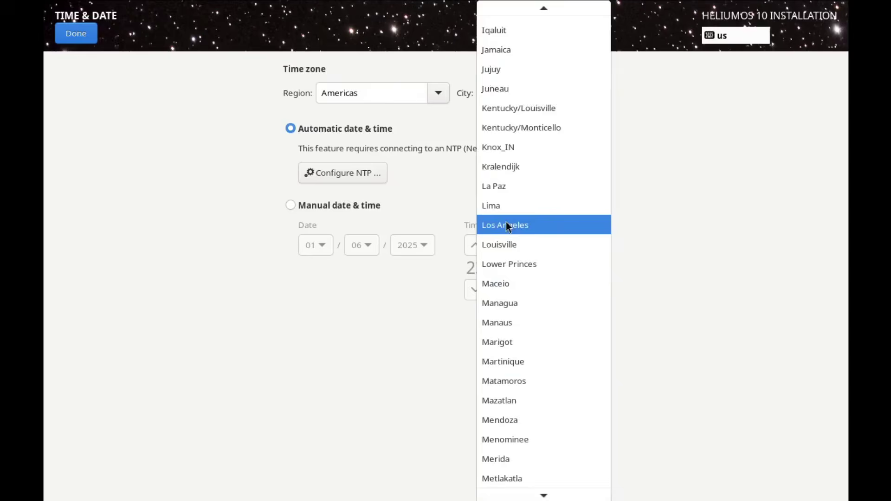
pyautogui.click(508, 225)
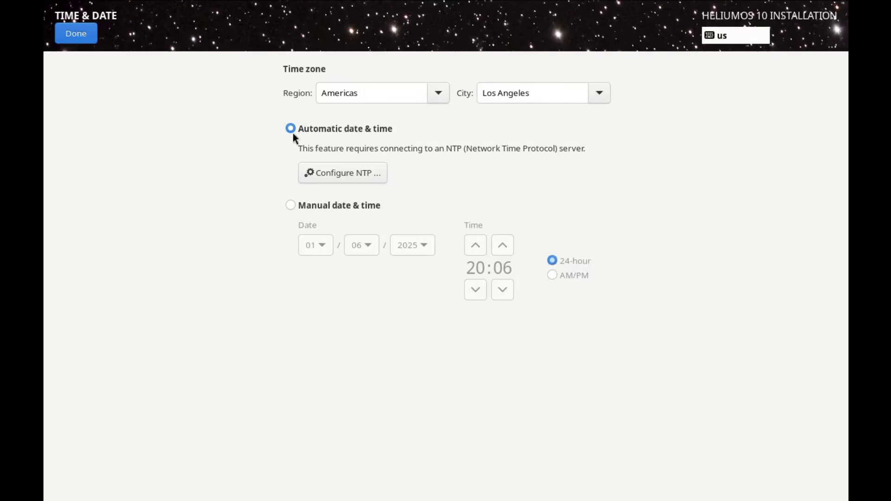
pyautogui.click(290, 206)
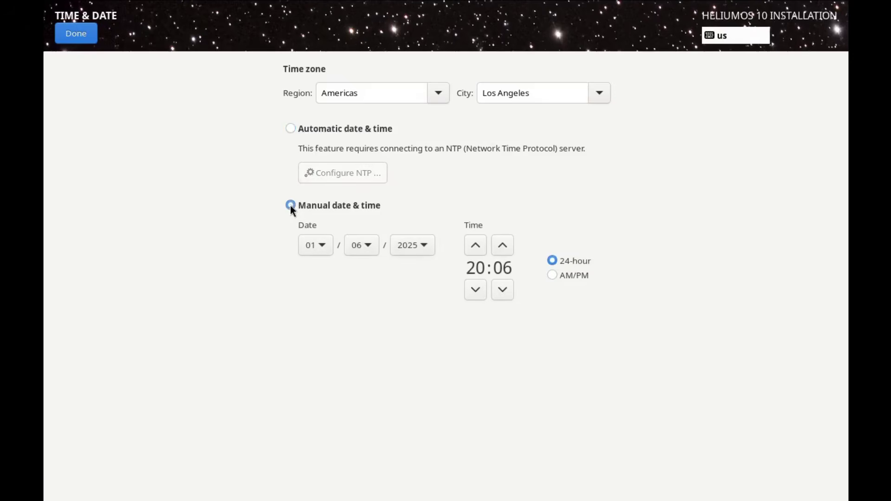
pyautogui.click(552, 276)
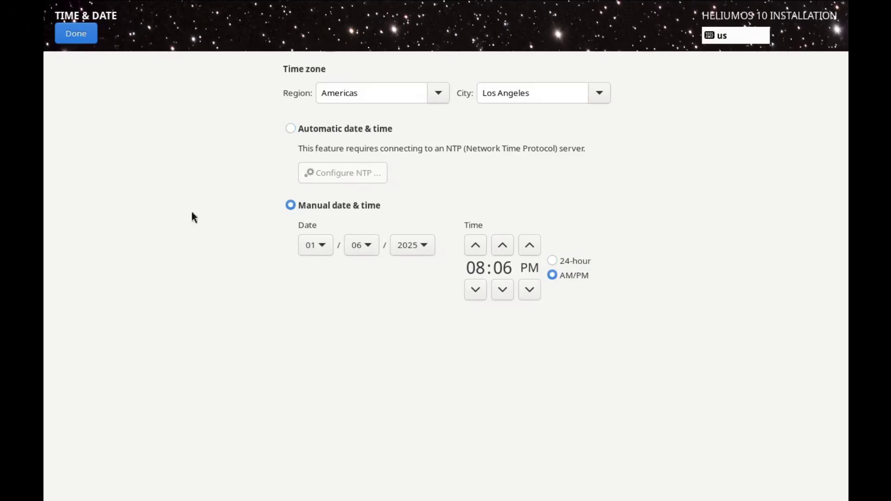
pyautogui.click(91, 35)
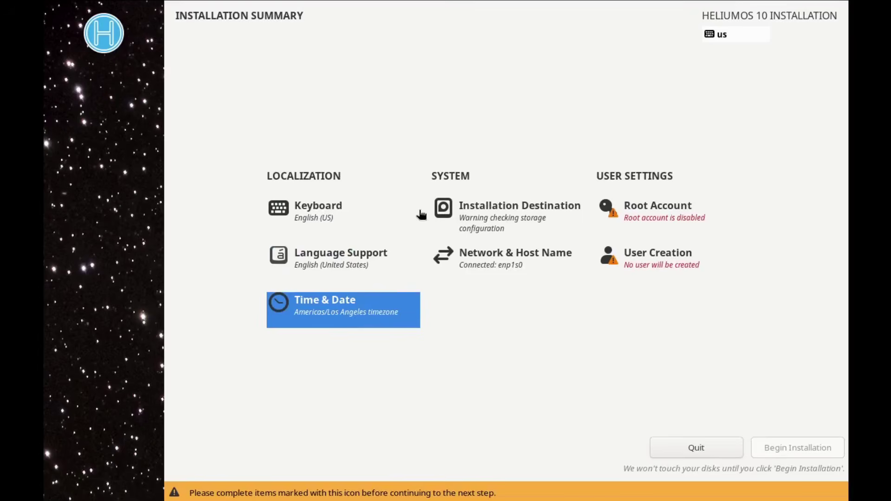
# Choose the 40 GiB vda disk with automatic storage configuration as the installation destination
pyautogui.click(486, 205)
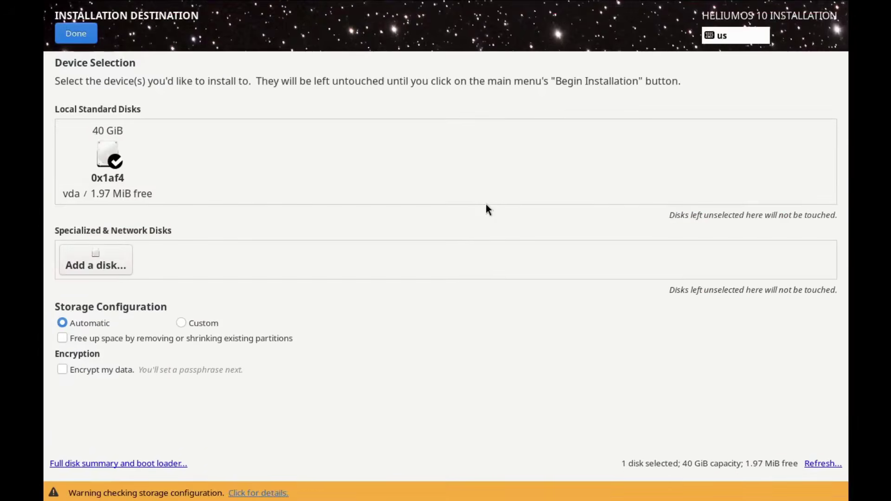
pyautogui.click(114, 147)
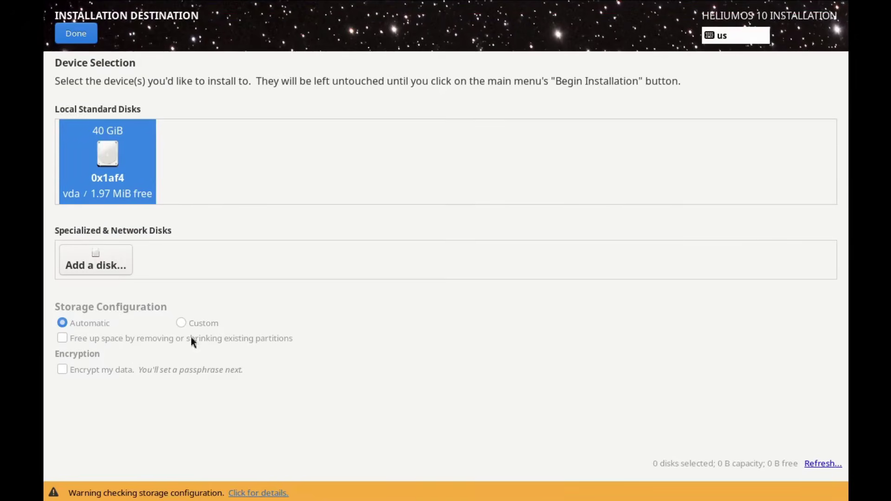
pyautogui.click(67, 33)
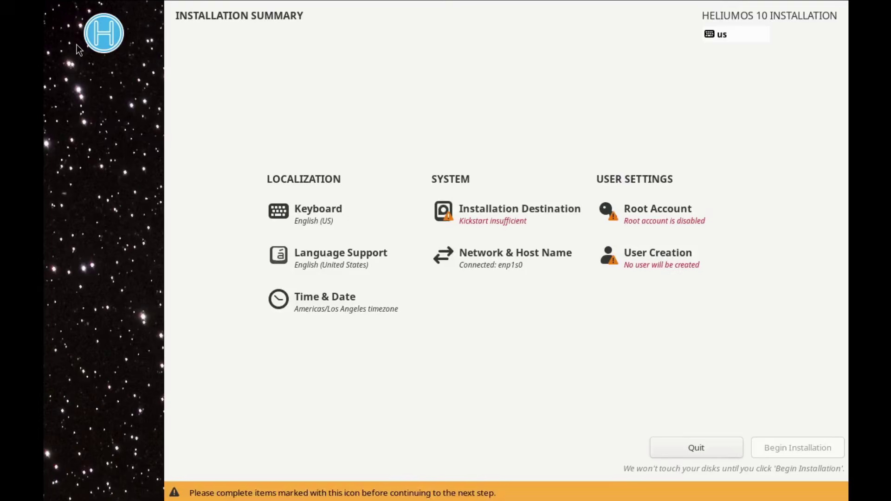
pyautogui.click(444, 215)
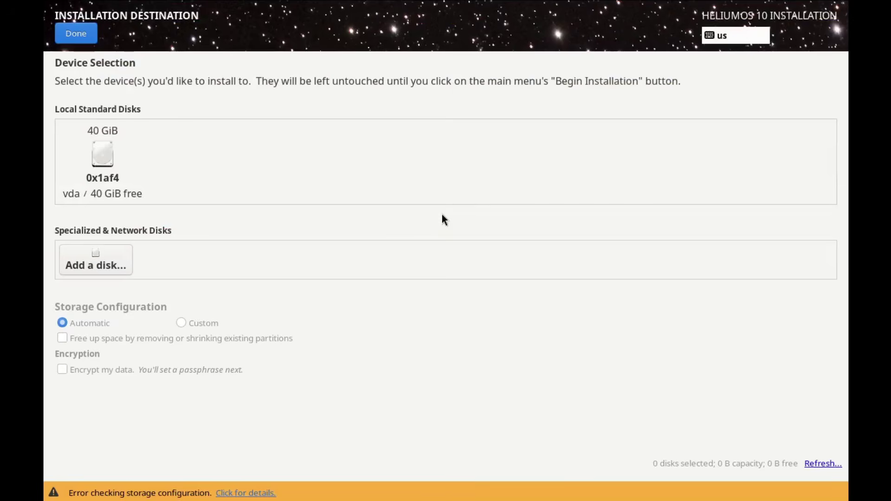
pyautogui.click(114, 160)
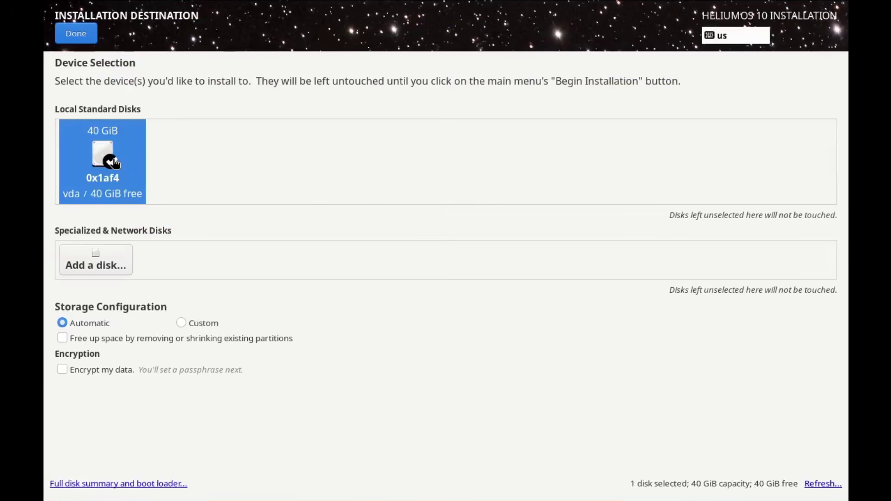
pyautogui.click(114, 160)
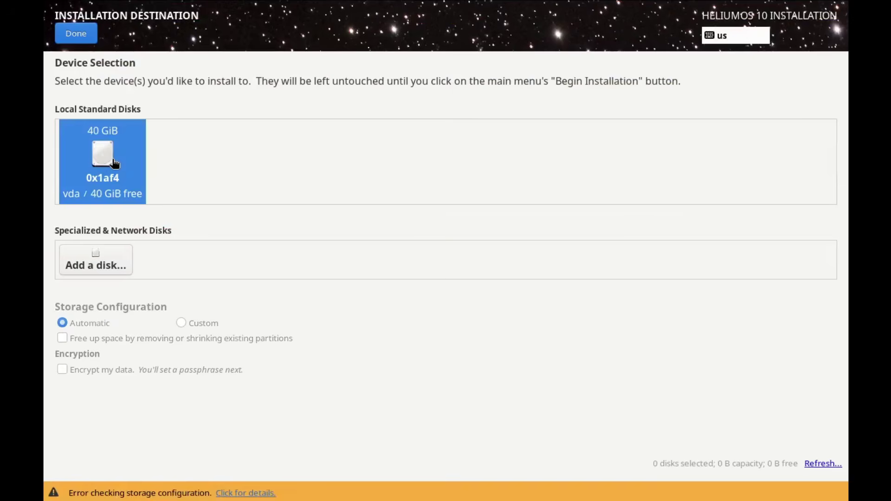
pyautogui.click(114, 160)
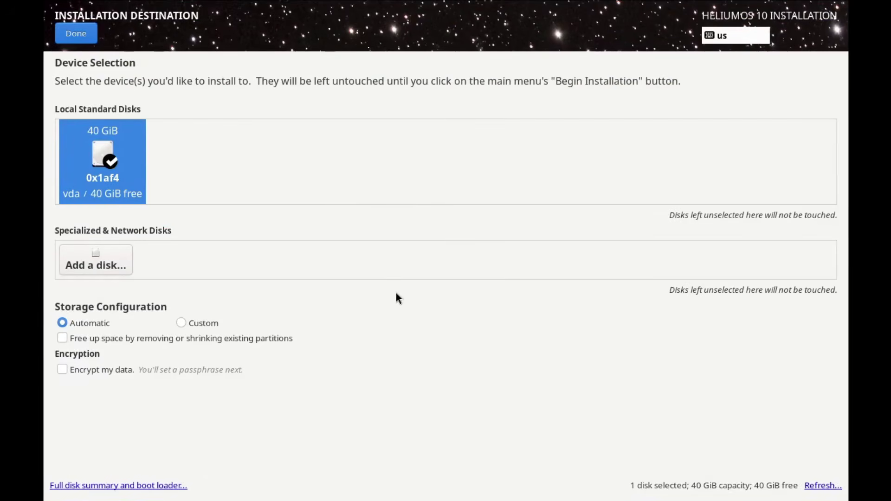
pyautogui.click(88, 31)
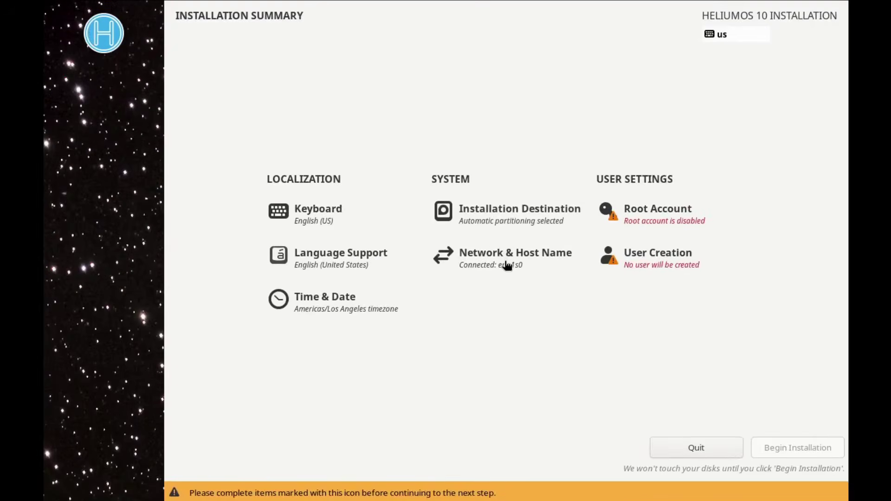
# Look over Network & Host Name settings, then enable the root account
pyautogui.click(446, 254)
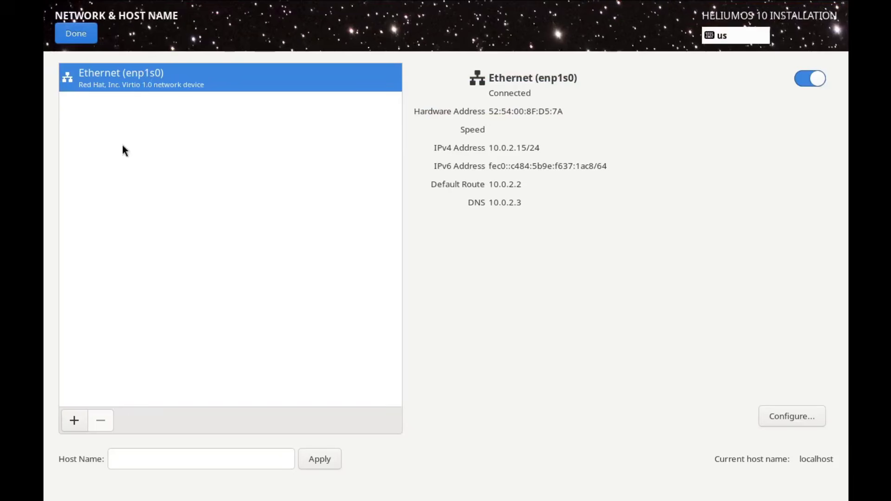
pyautogui.click(75, 32)
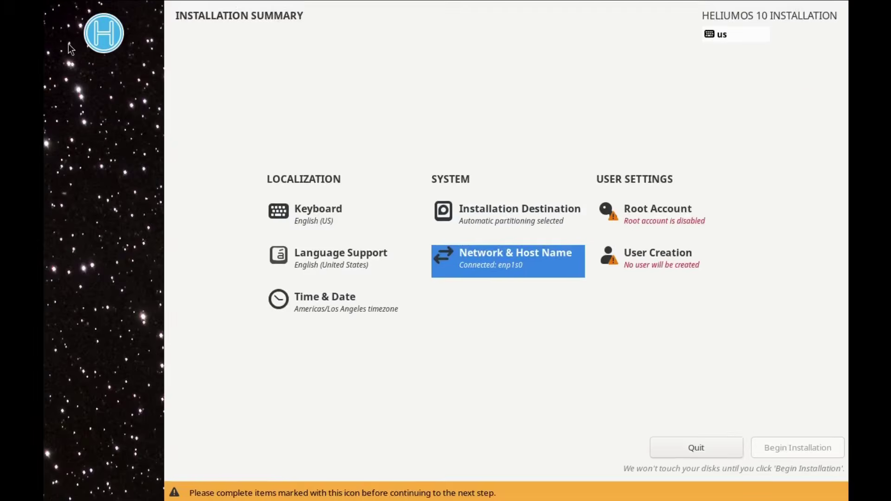
pyautogui.click(634, 212)
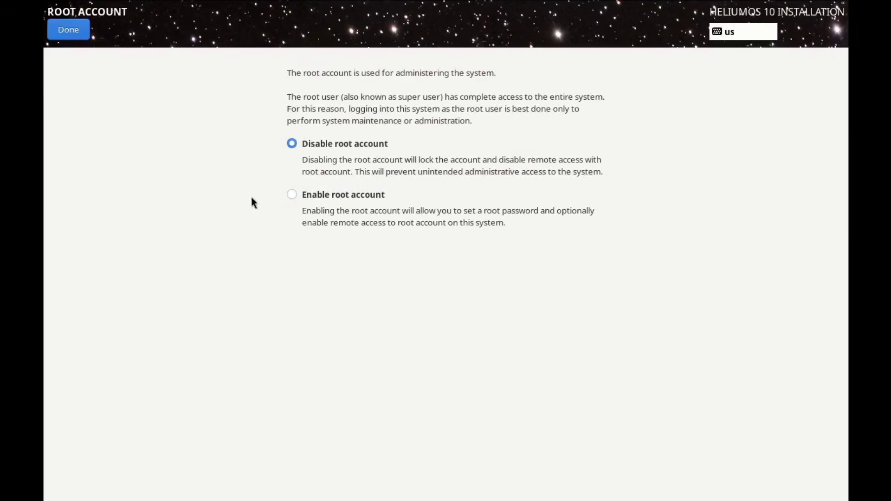
pyautogui.click(291, 195)
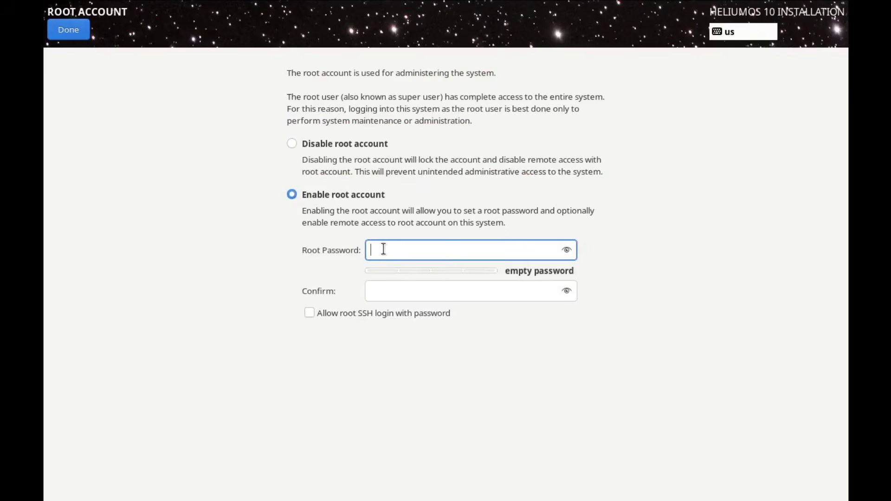
# Enter a matching root password and confirmation, and allow root SSH login with password
pyautogui.write('ro')
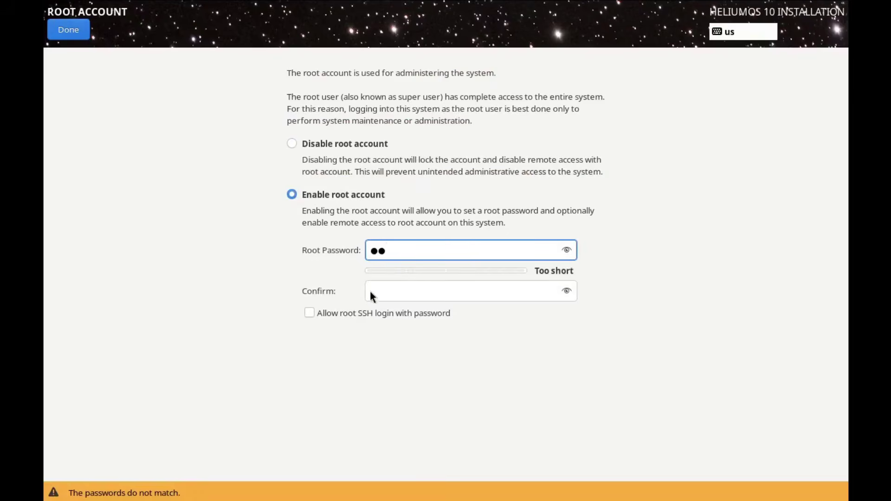
pyautogui.click(373, 291)
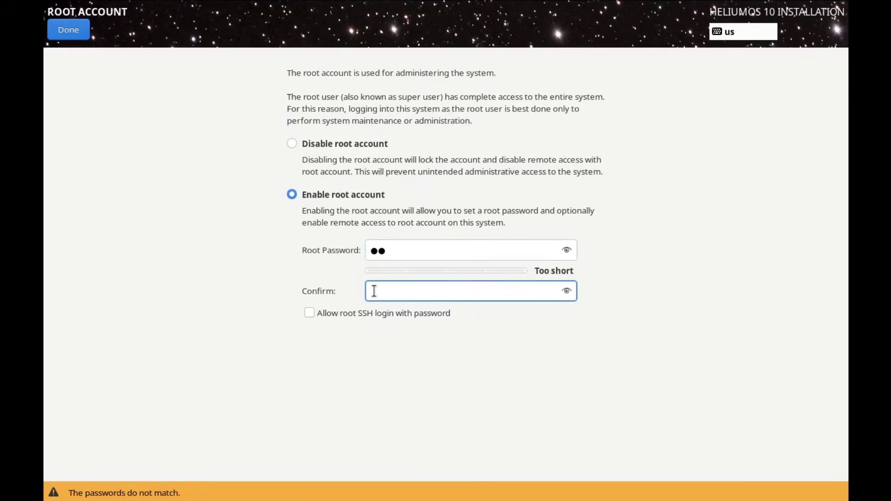
pyautogui.write('ro')
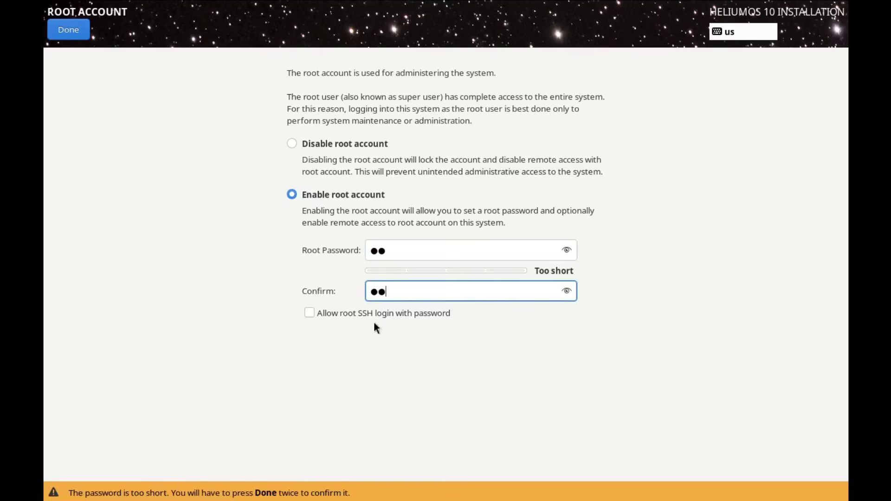
pyautogui.click(310, 312)
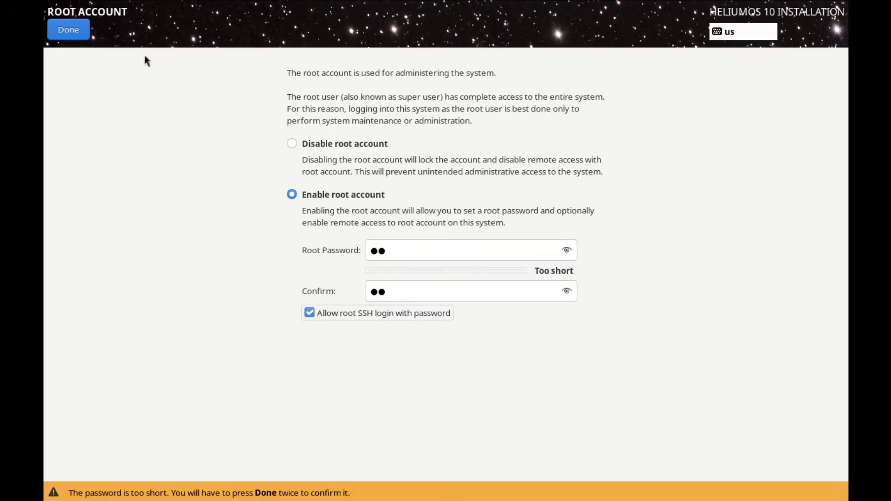
pyautogui.click(71, 29)
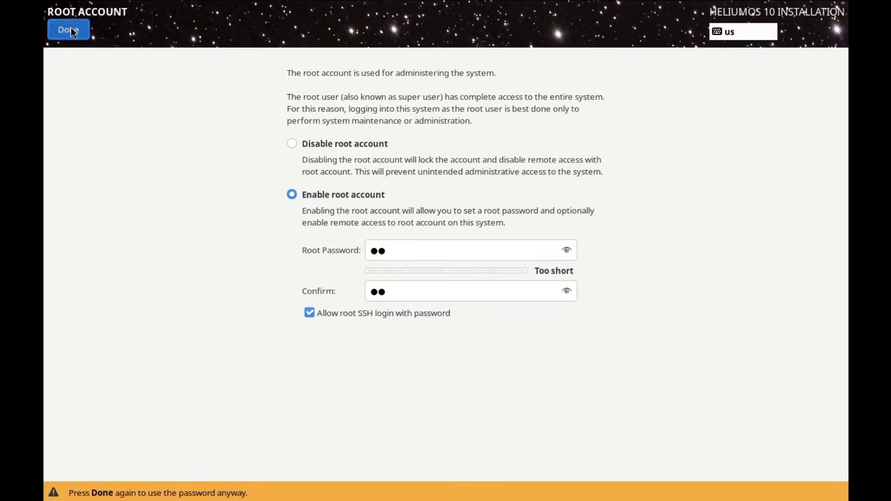
# Accept the short root password, then create a new user with a full name and matching password
pyautogui.click(70, 30)
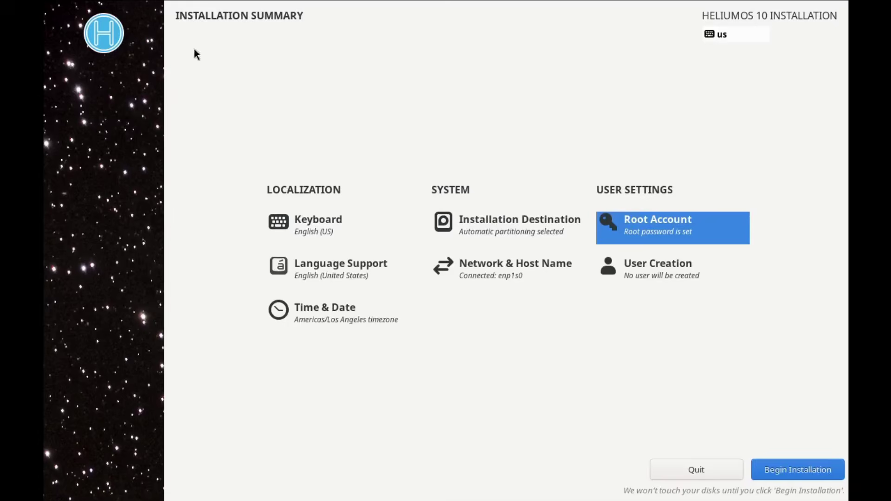
pyautogui.click(611, 270)
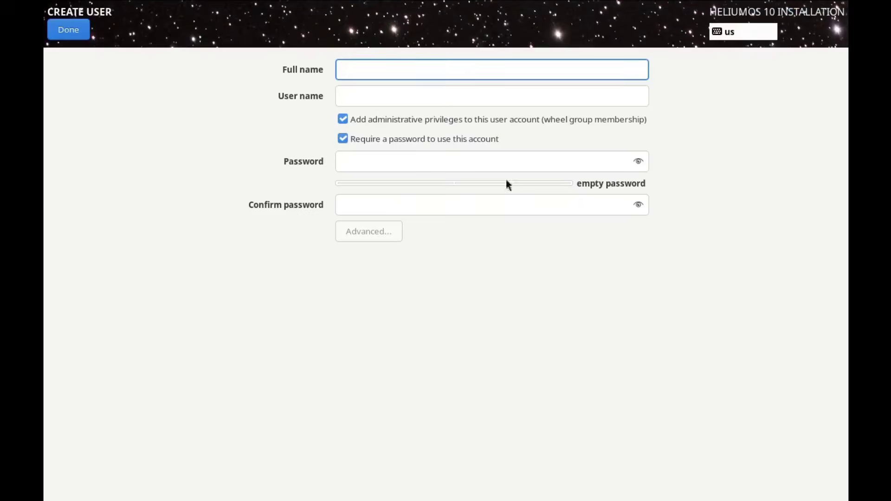
pyautogui.write('l')
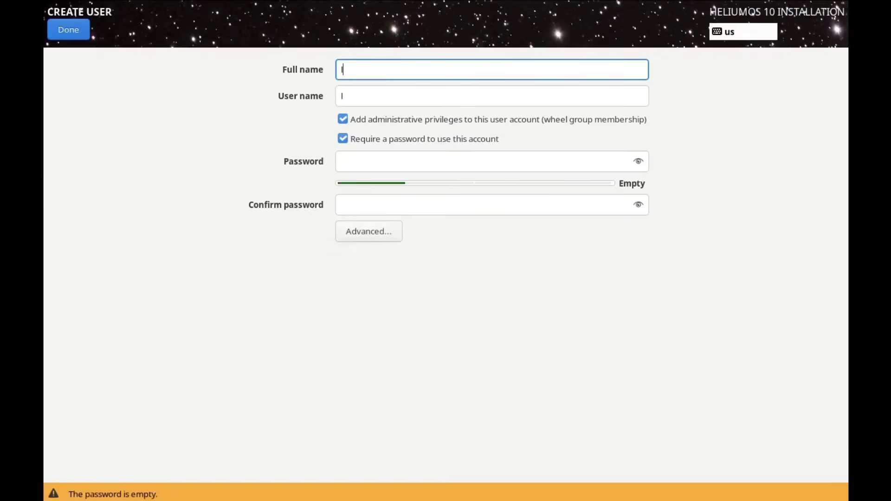
pyautogui.write('inuxhub')
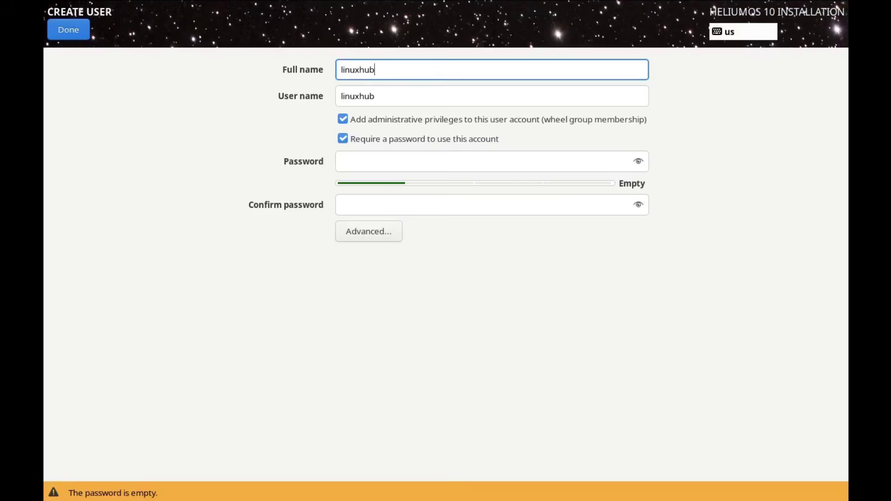
pyautogui.click(365, 162)
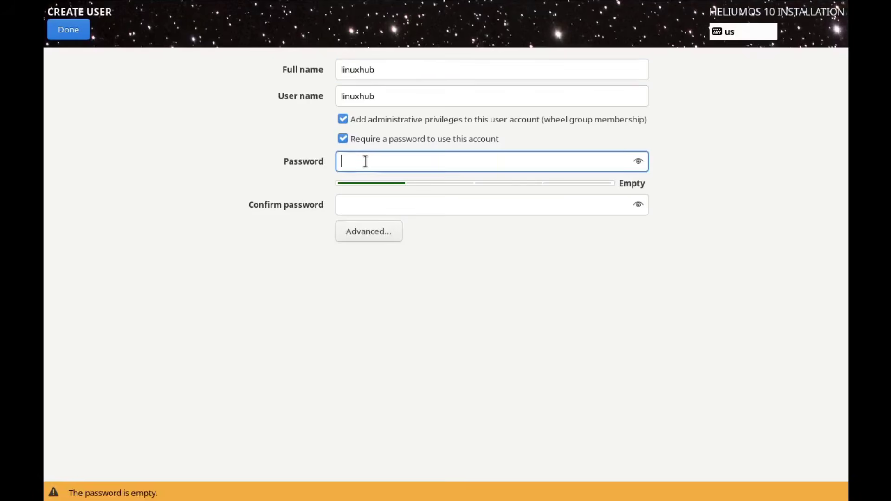
pyautogui.write('12')
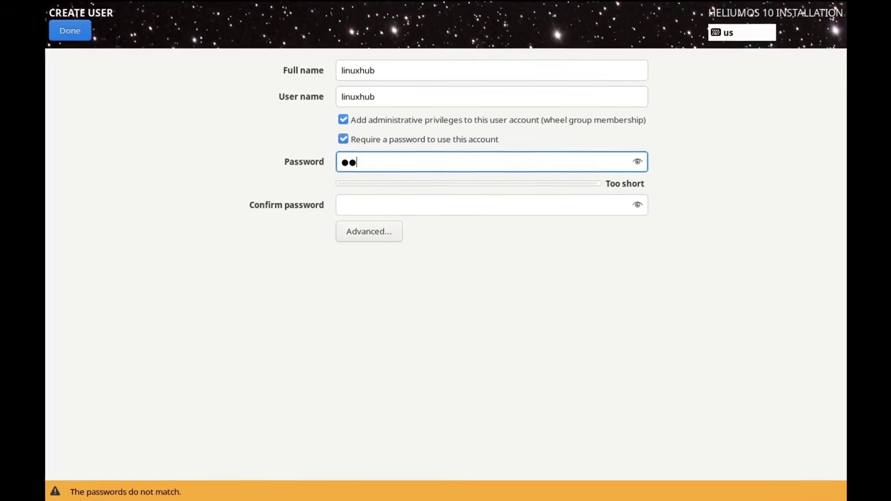
pyautogui.click(364, 209)
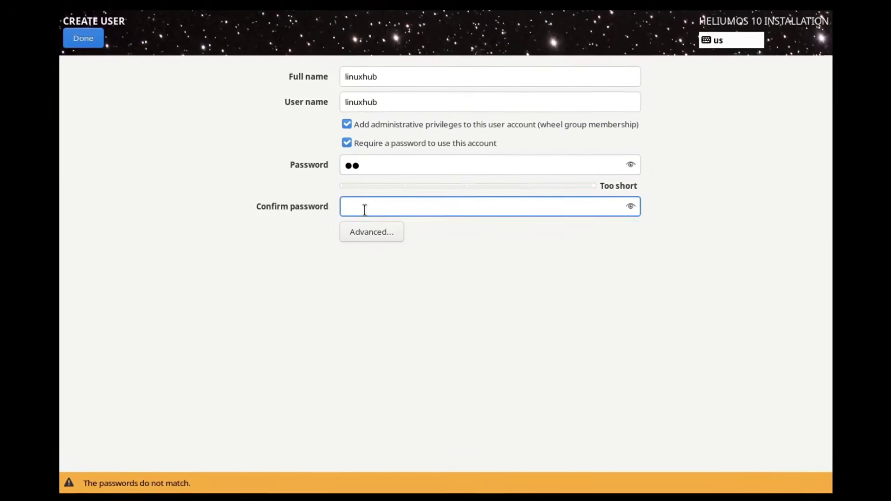
pyautogui.write('12')
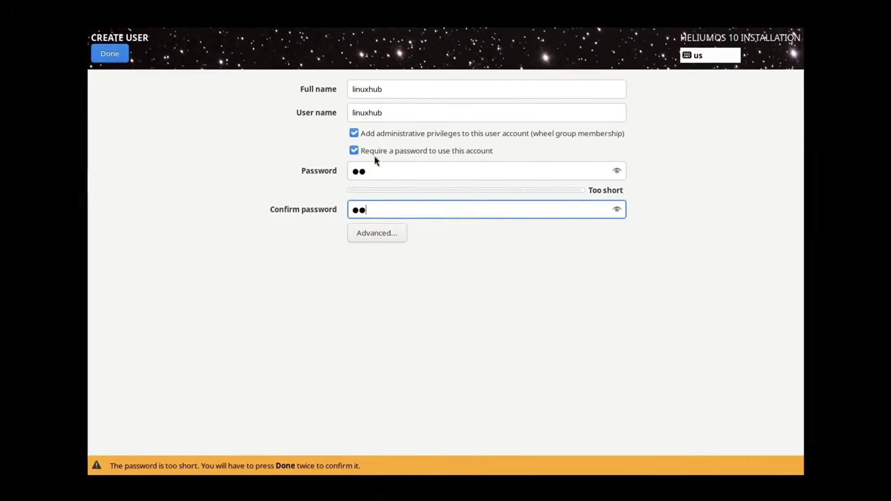
# Accept the user's short password and begin installing HeliumOS
pyautogui.click(118, 58)
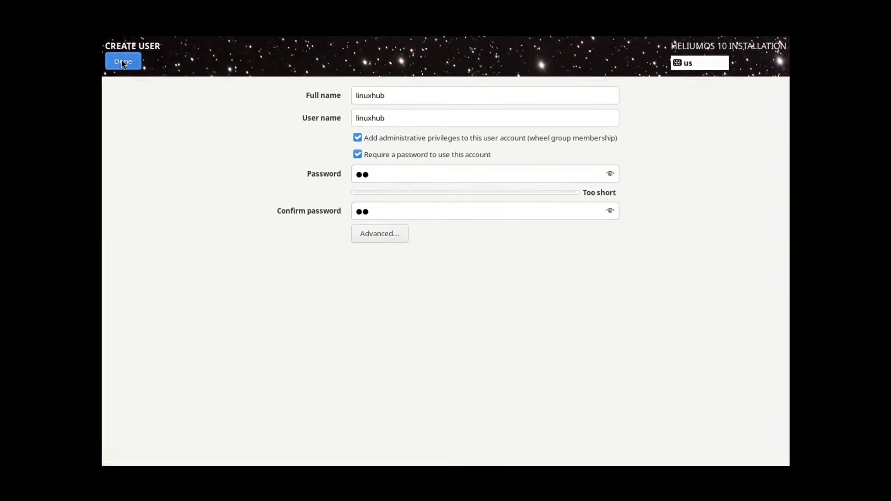
pyautogui.click(121, 60)
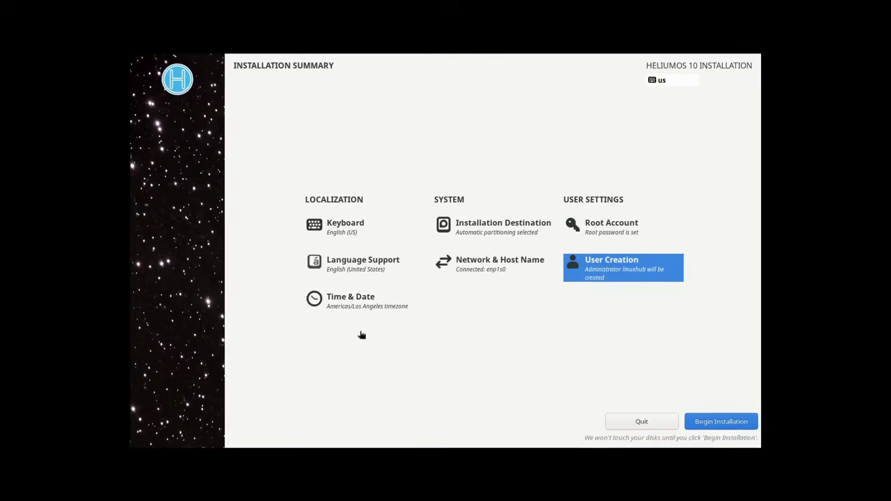
pyautogui.click(701, 417)
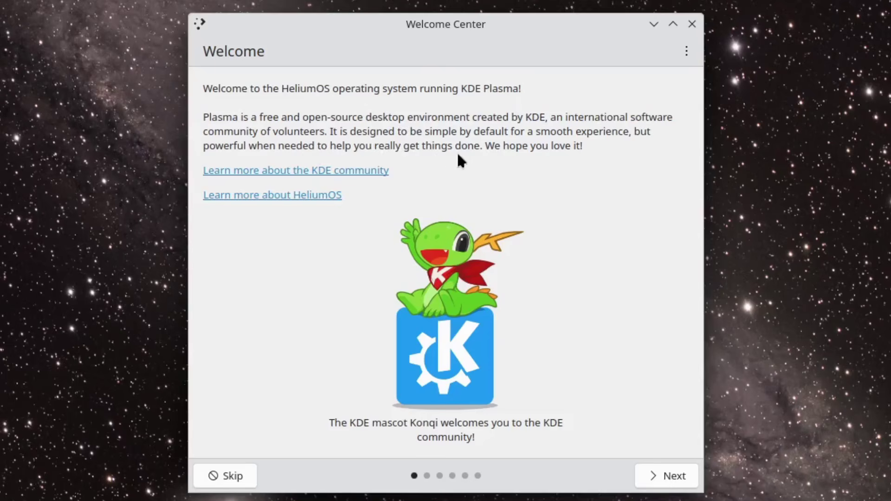
# Page through Powerful When Needed, Manage Software and usage information, then finish the Welcome Center
pyautogui.click(663, 478)
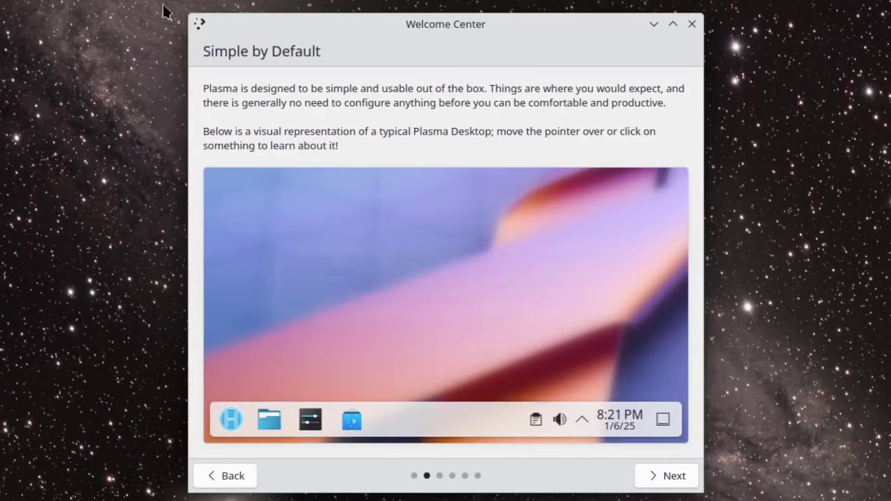
pyautogui.moveTo(506, 387)
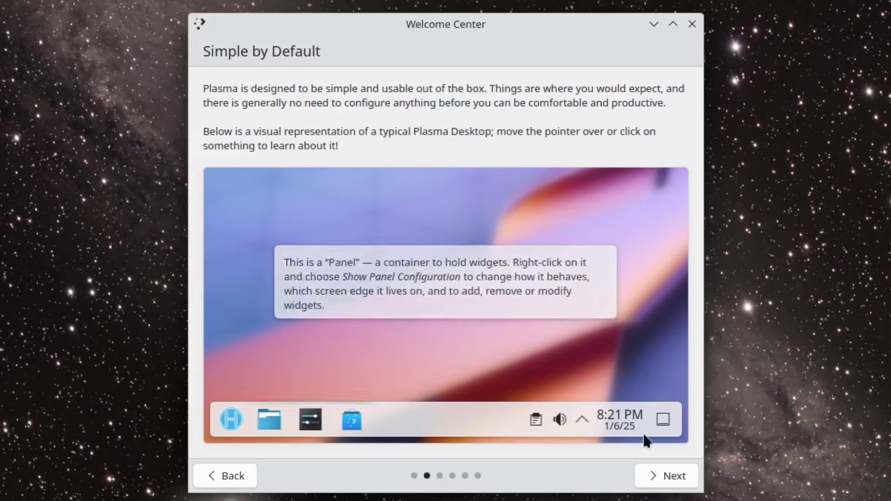
pyautogui.click(657, 475)
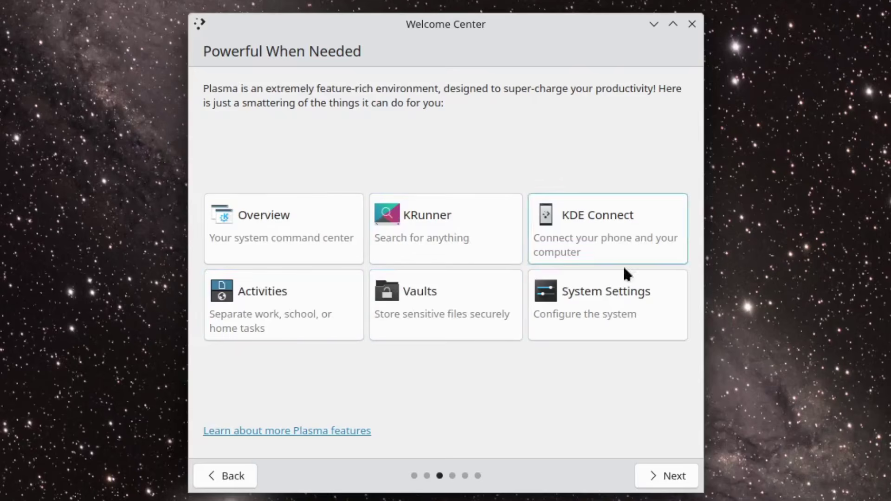
pyautogui.click(672, 472)
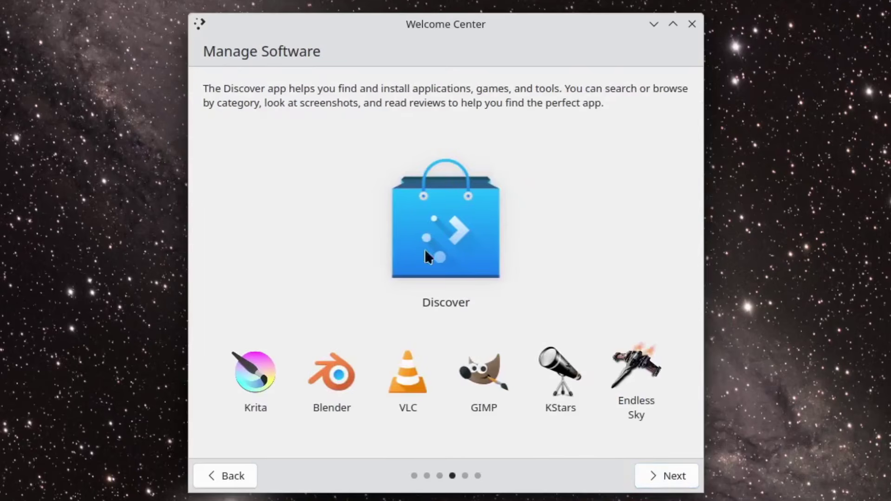
pyautogui.click(652, 474)
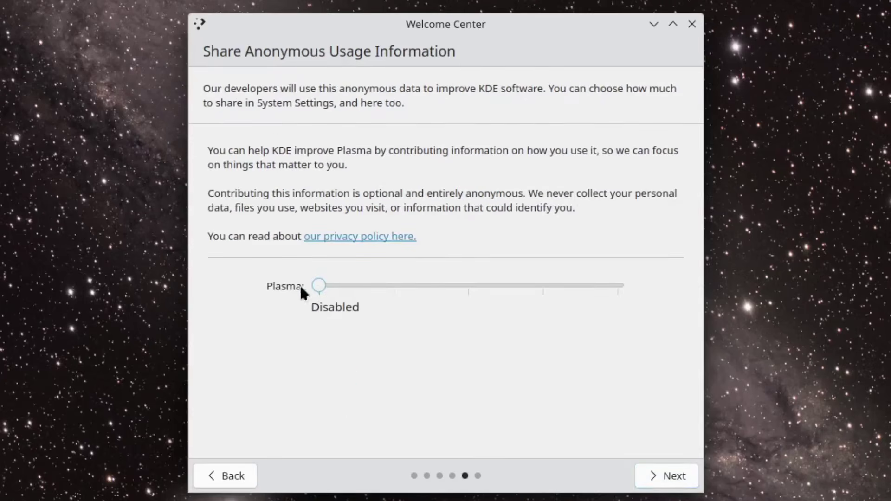
pyautogui.click(659, 478)
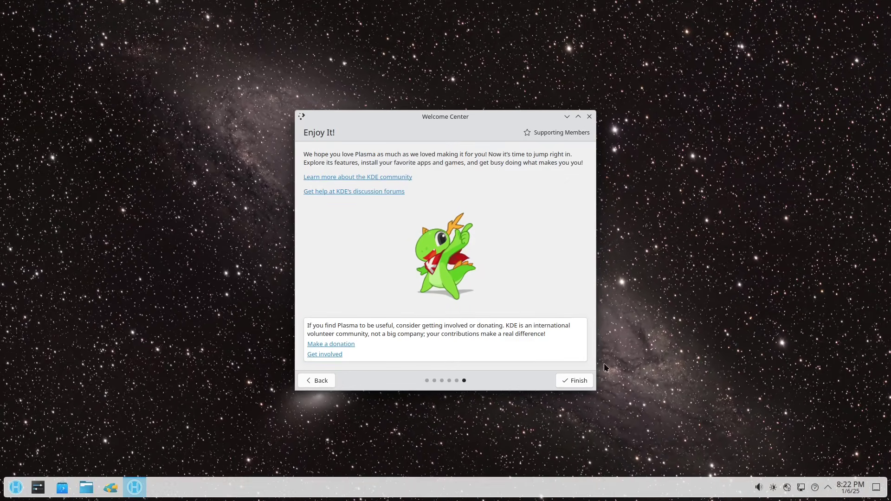
pyautogui.click(584, 382)
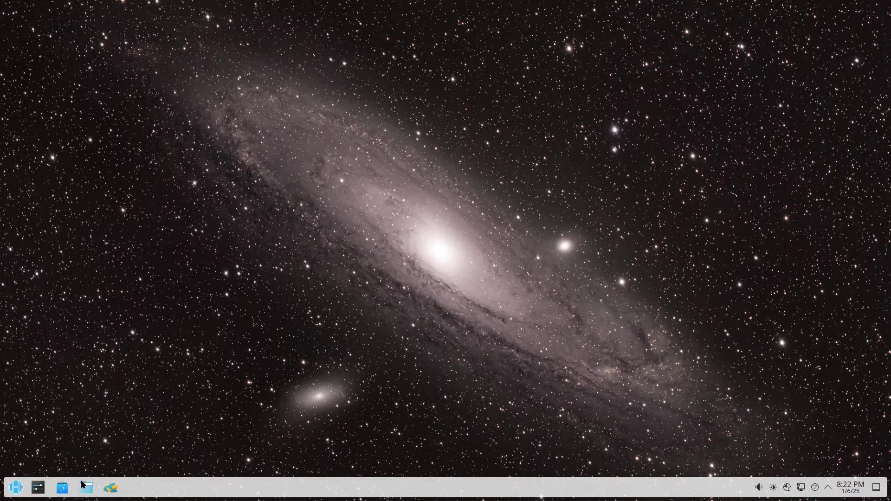
# Browse the launcher's All Applications, Development, Internet, Settings, System and Utilities categories
pyautogui.click(17, 488)
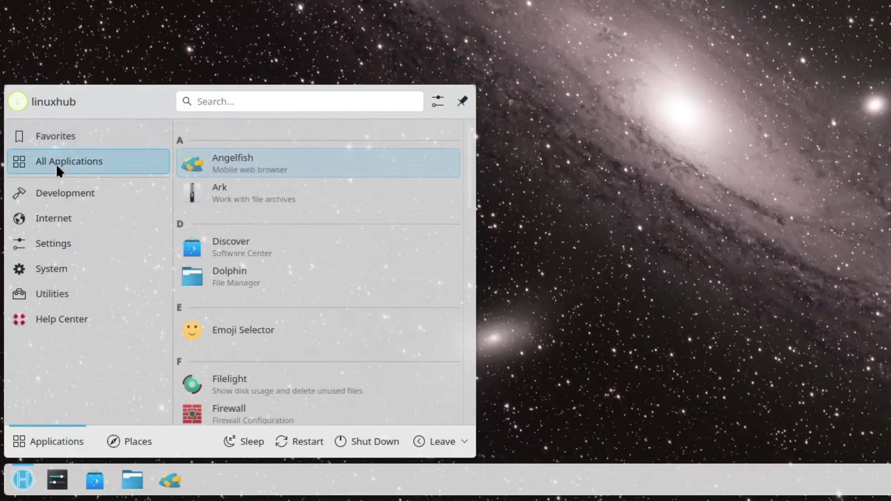
pyautogui.moveTo(49, 194)
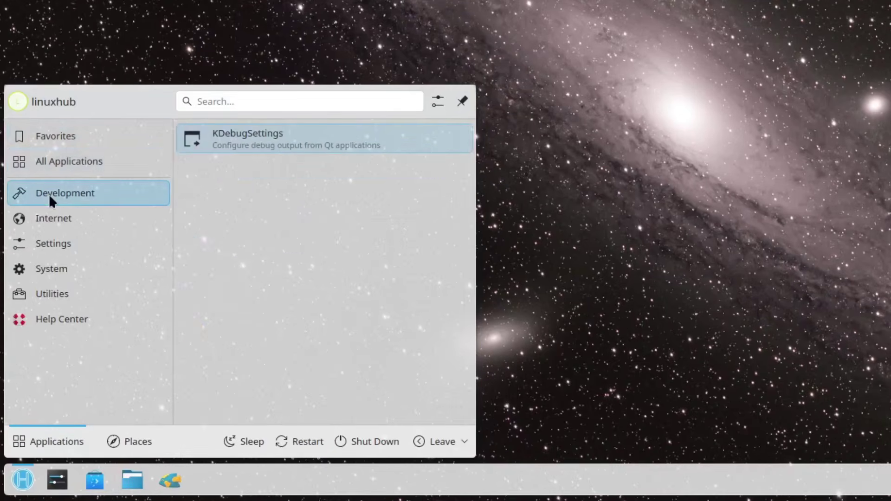
pyautogui.moveTo(50, 216)
pyautogui.moveTo(52, 243)
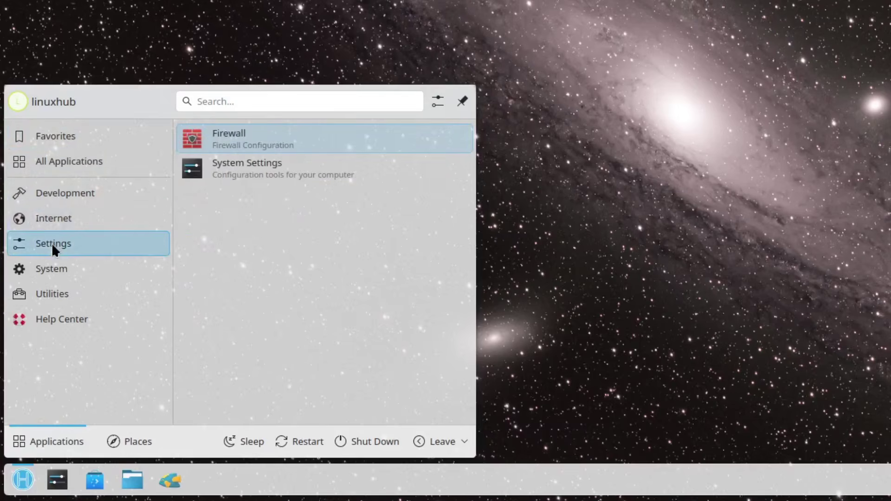
pyautogui.moveTo(51, 266)
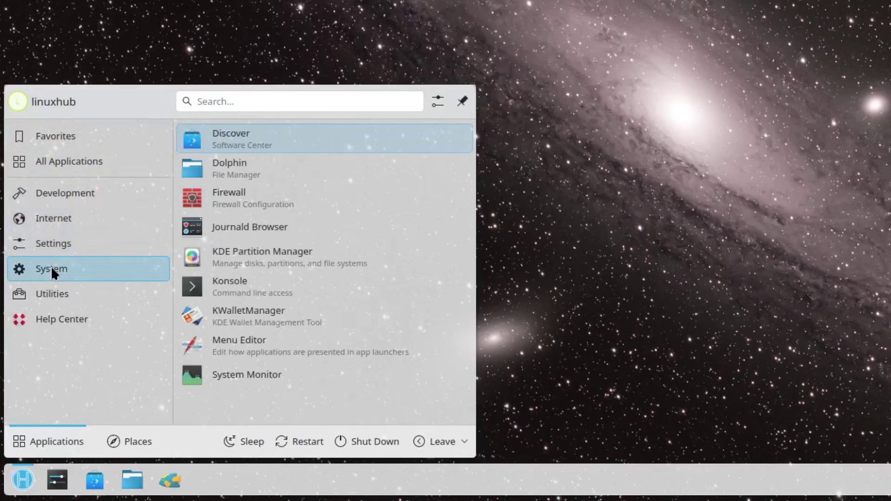
pyautogui.moveTo(47, 292)
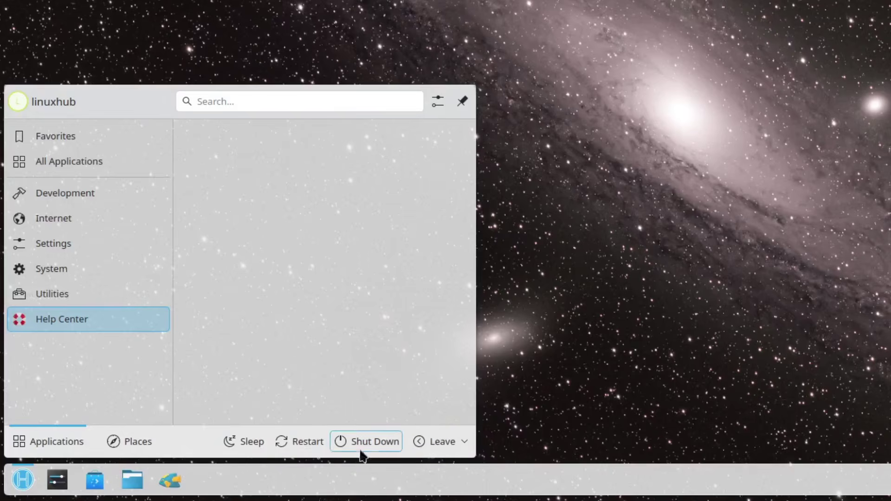
pyautogui.click(227, 106)
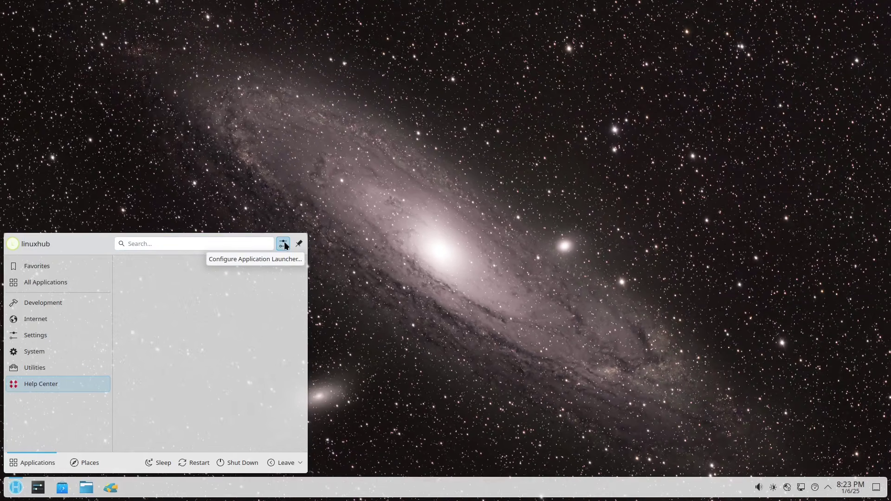
# Review the launcher's General settings, close them with OK, and reopen the launcher on Favorites
pyautogui.click(285, 244)
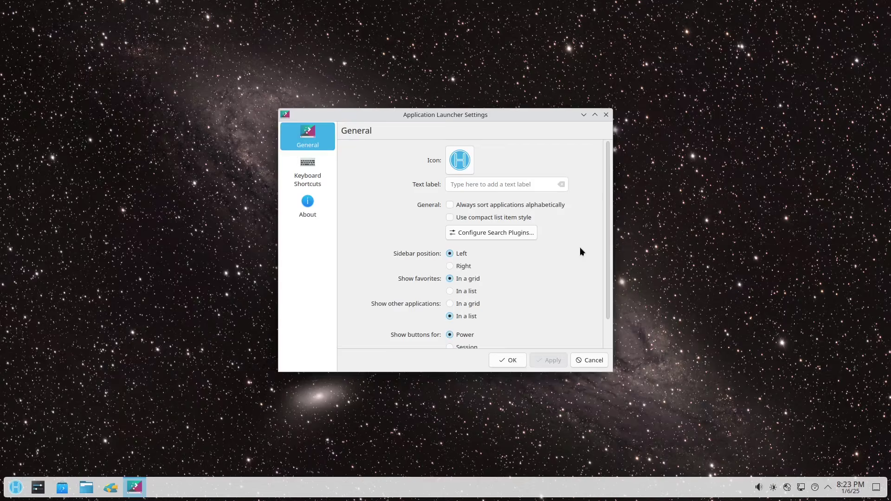
pyautogui.scroll(-2, 578, 249)
pyautogui.scroll(2, 570, 290)
pyautogui.click(508, 364)
pyautogui.click(15, 487)
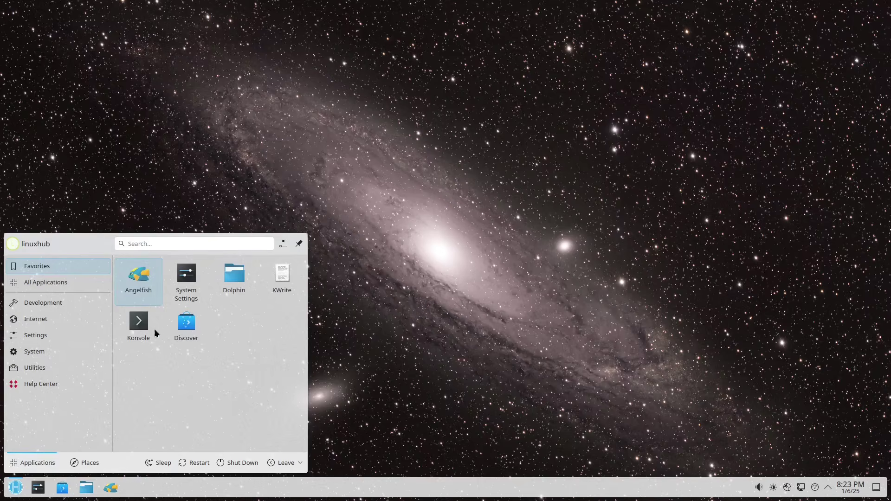
# Show All Applications and scroll through the full alphabetical app list
pyautogui.click(40, 284)
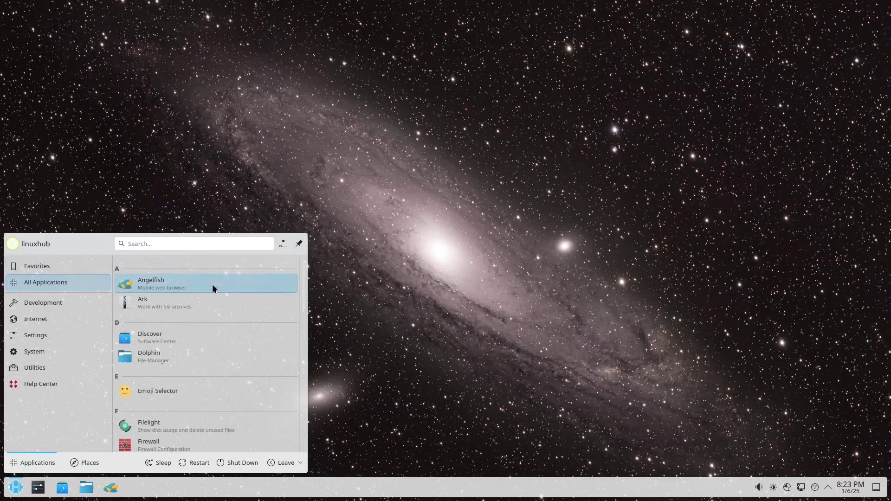
pyautogui.scroll(-2, 227, 313)
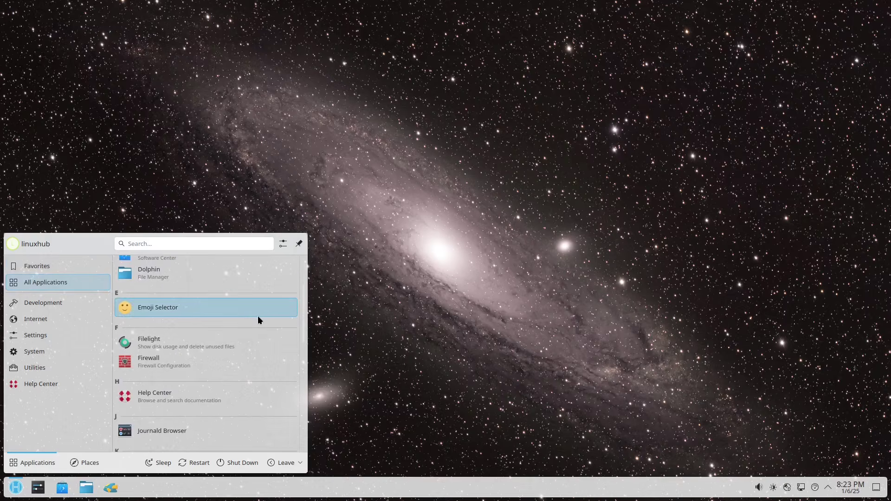
pyautogui.scroll(-3, 263, 314)
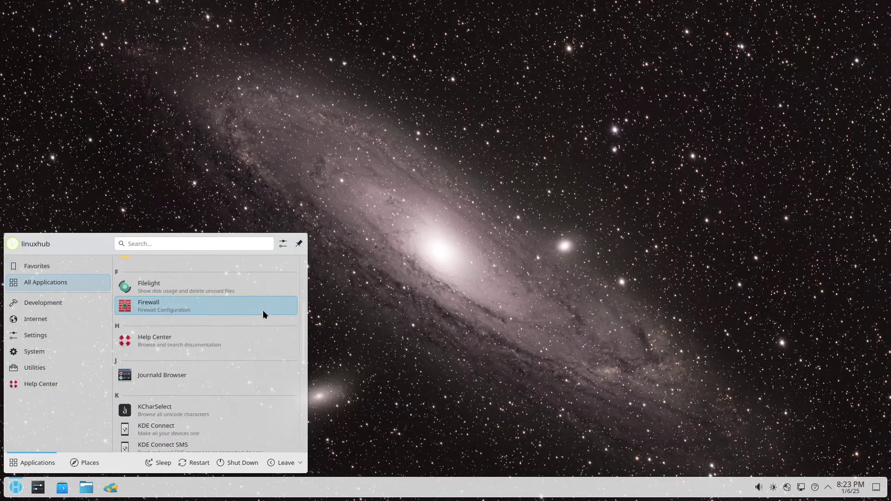
pyautogui.scroll(-3, 263, 314)
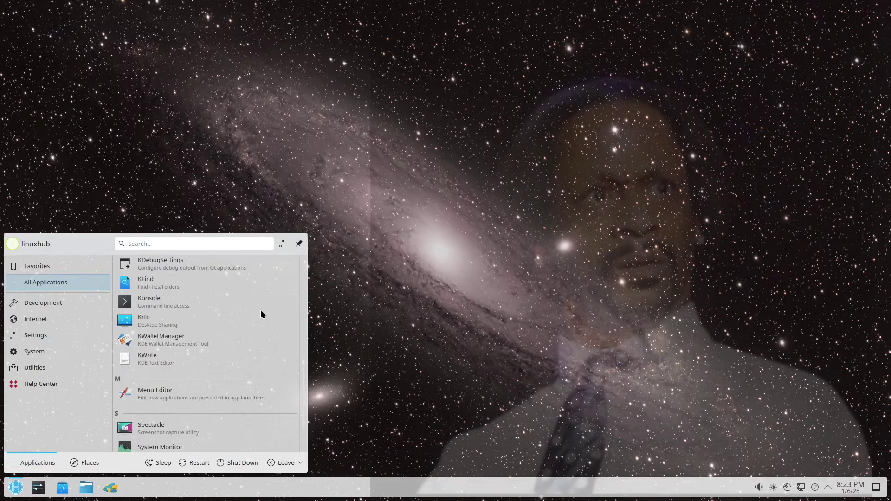
pyautogui.scroll(-2, 251, 311)
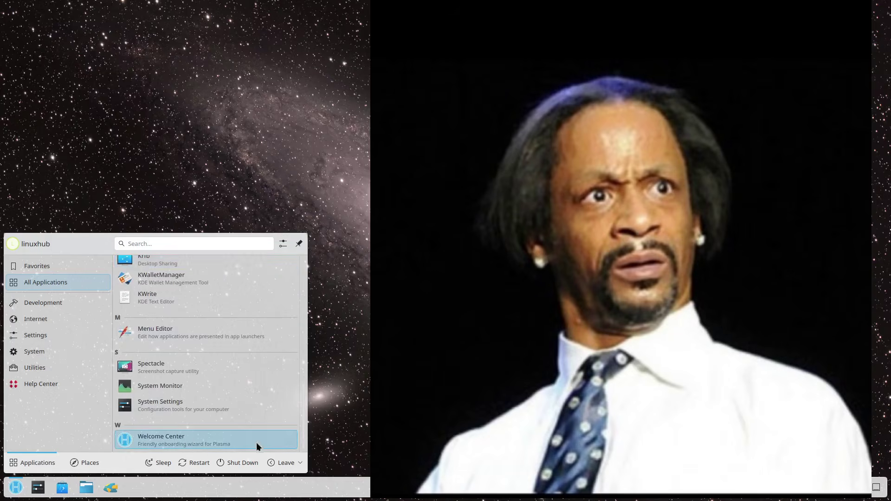
pyautogui.scroll(1, 260, 400)
pyautogui.scroll(3, 257, 399)
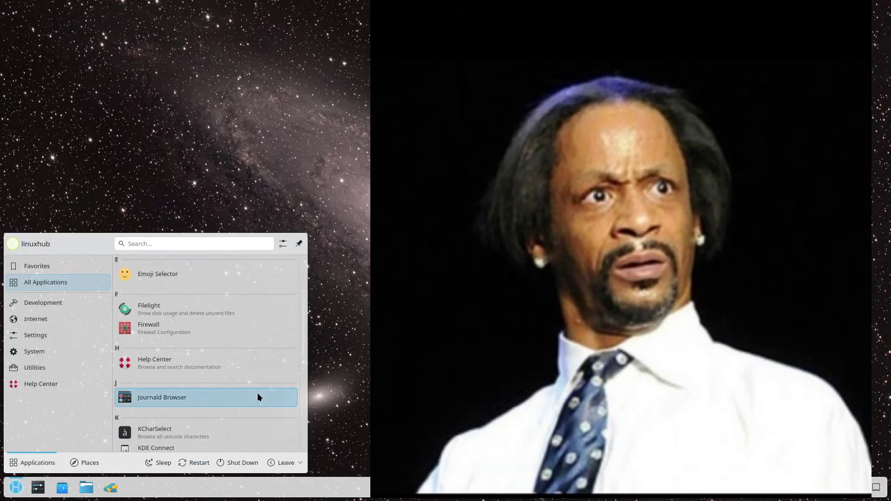
pyautogui.scroll(1, 259, 396)
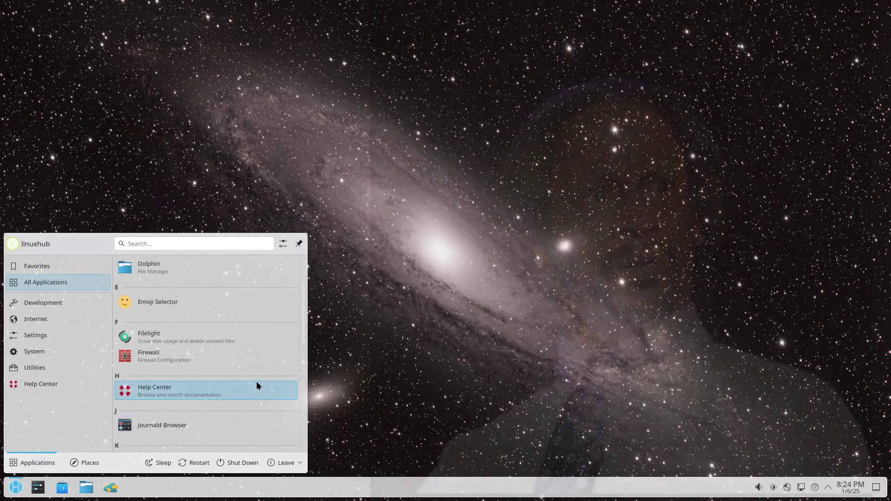
pyautogui.scroll(2, 259, 368)
pyautogui.scroll(-6, 260, 367)
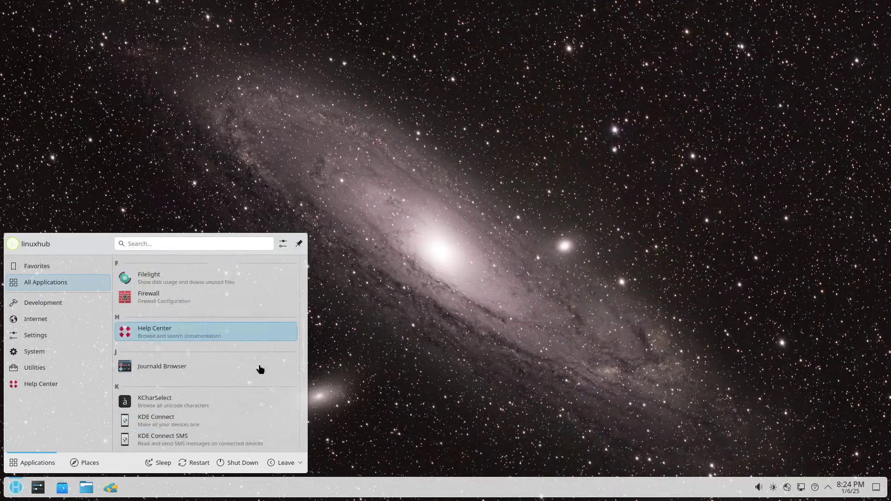
pyautogui.scroll(-2, 259, 364)
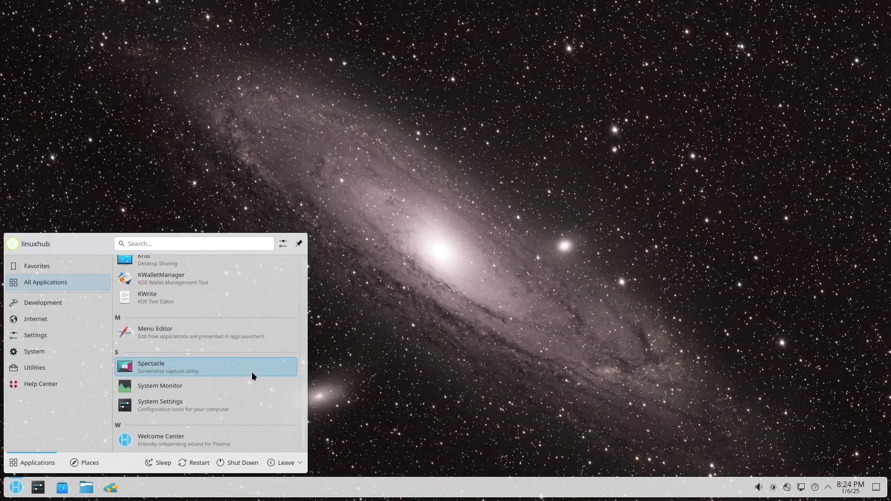
# View the Development, Internet, Settings, System and Utilities categories in turn
pyautogui.click(44, 304)
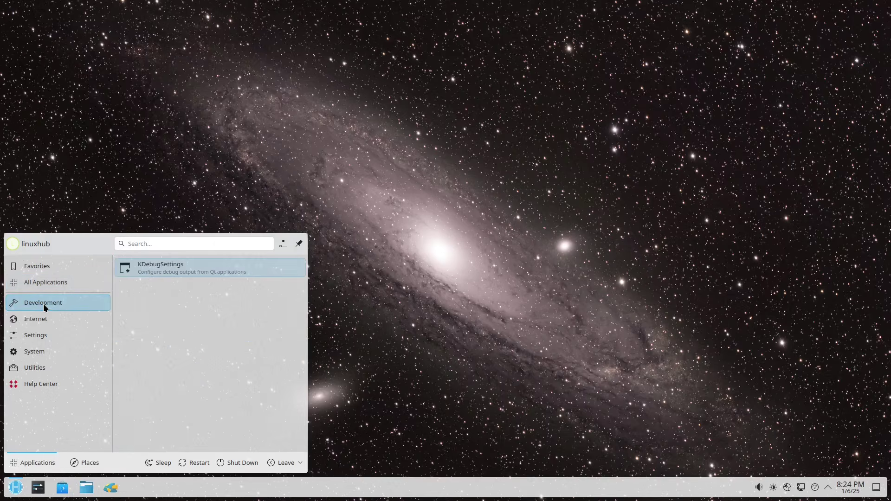
pyautogui.click(36, 320)
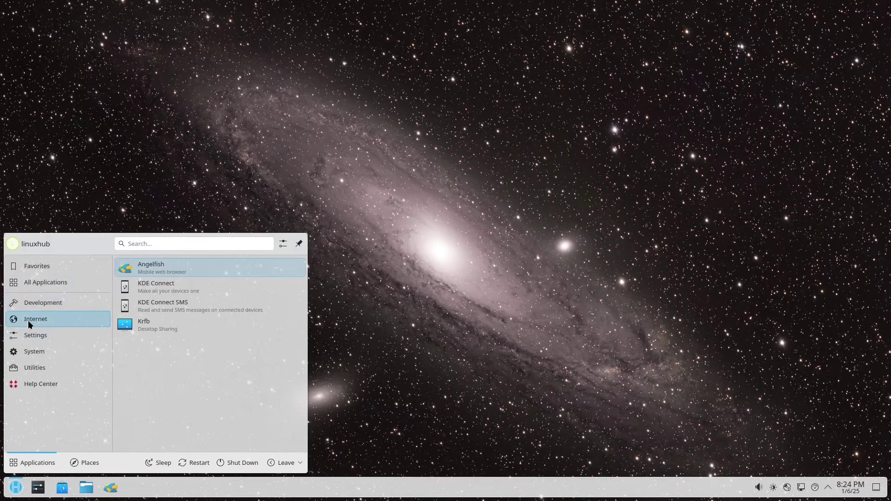
pyautogui.click(33, 334)
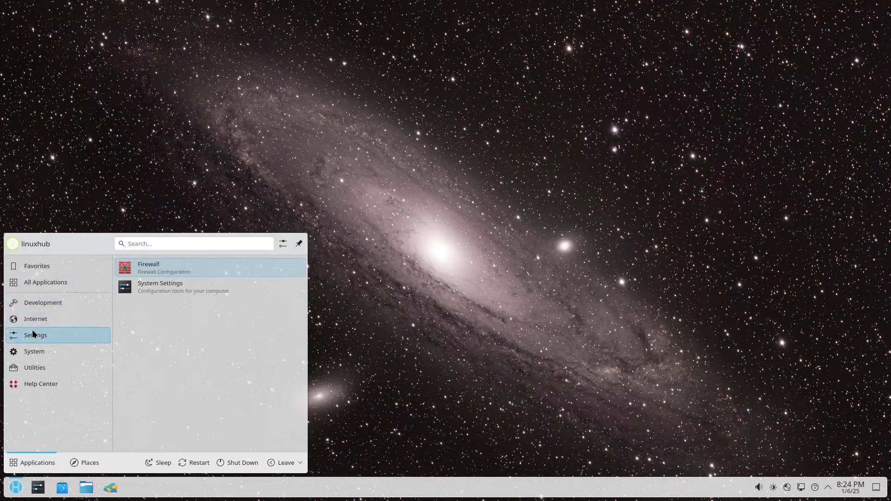
pyautogui.click(35, 354)
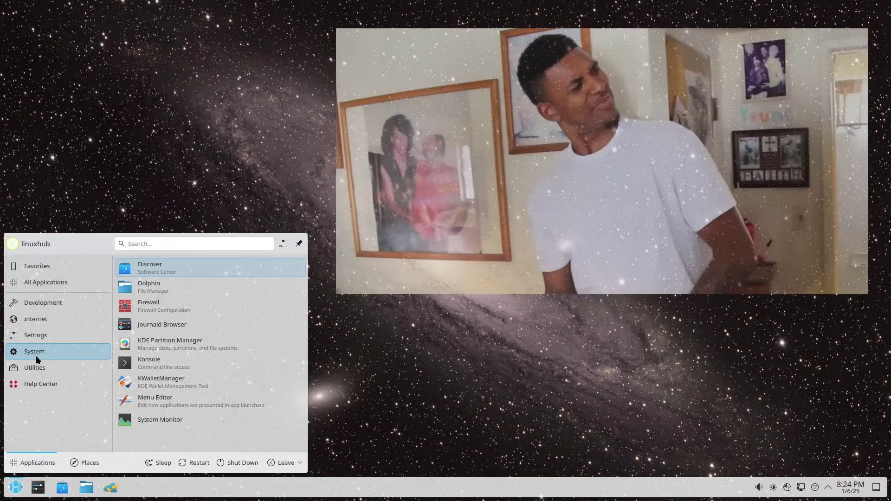
pyautogui.click(32, 366)
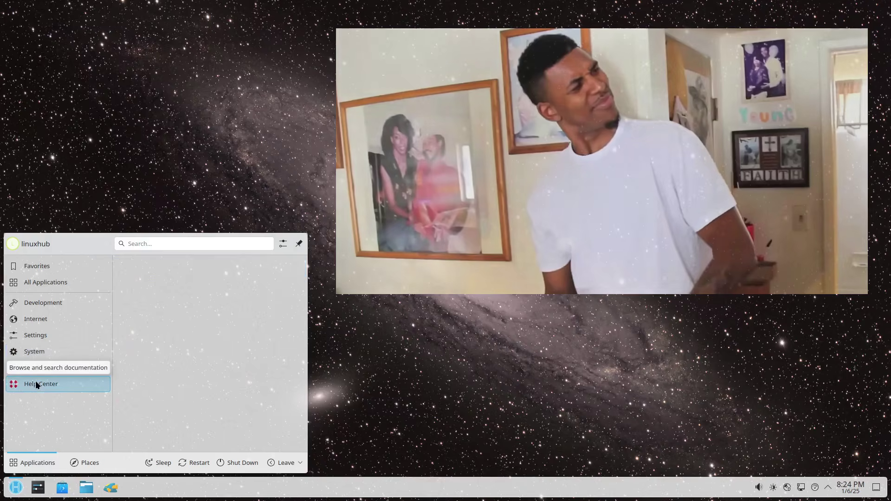
# Start Angelfish from the taskbar, view Settings from its hamburger menu, then close Settings
pyautogui.click(110, 488)
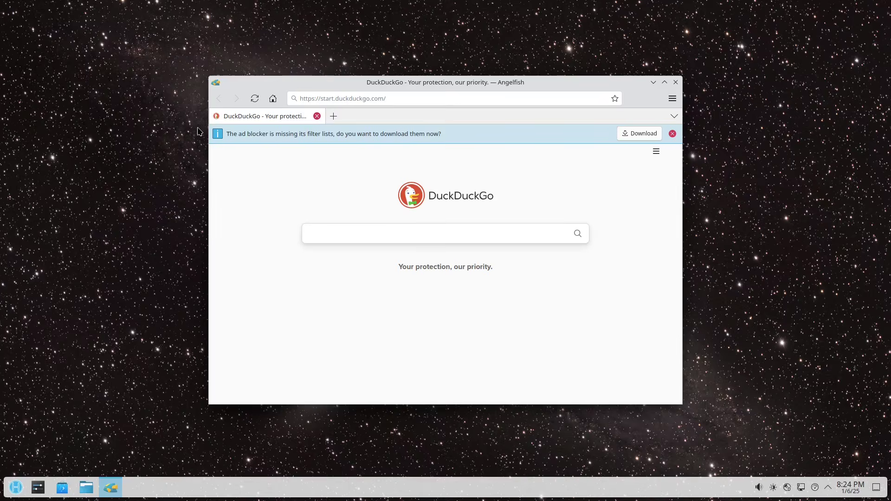
pyautogui.click(672, 98)
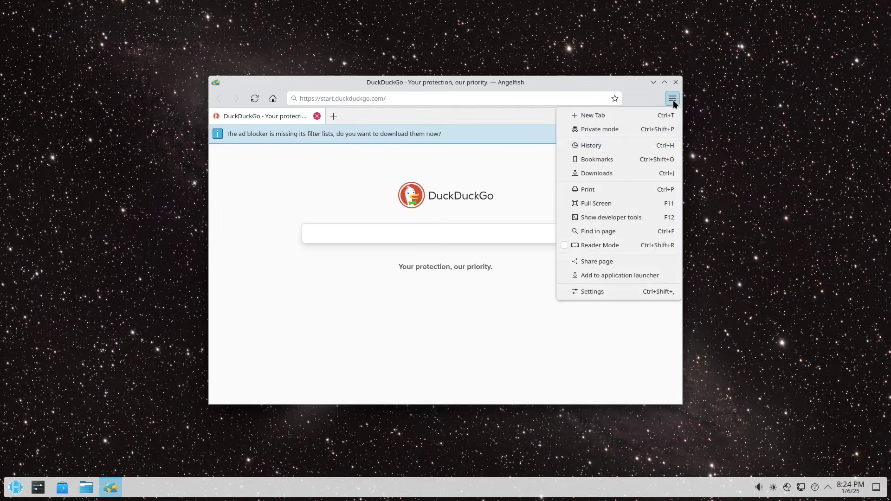
pyautogui.click(602, 292)
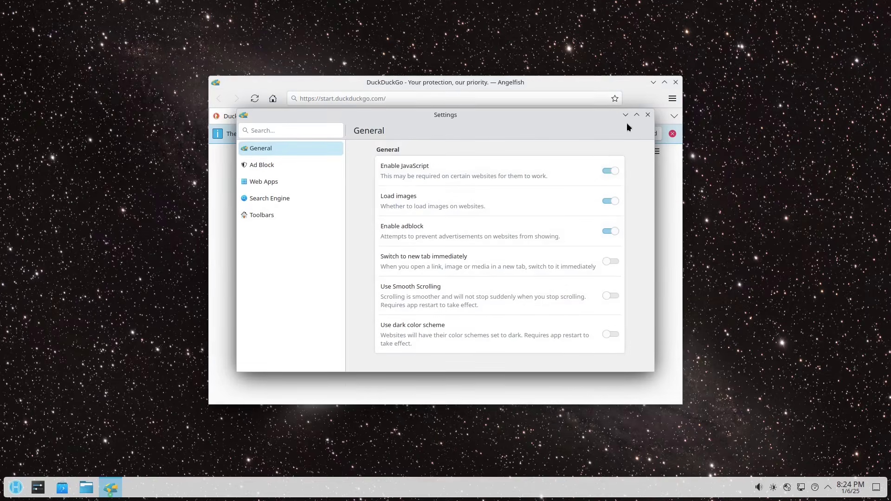
pyautogui.click(648, 115)
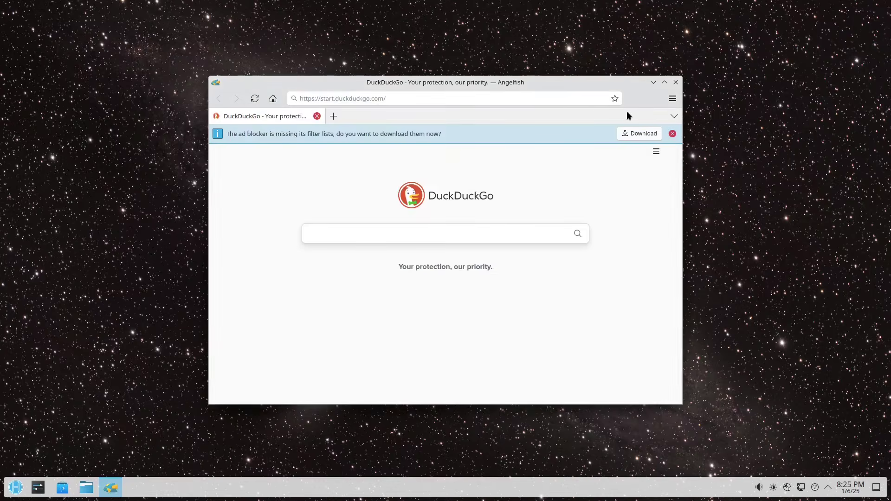
# Search DuckDuckGo for 'angelfish browser' from the address bar
pyautogui.click(674, 99)
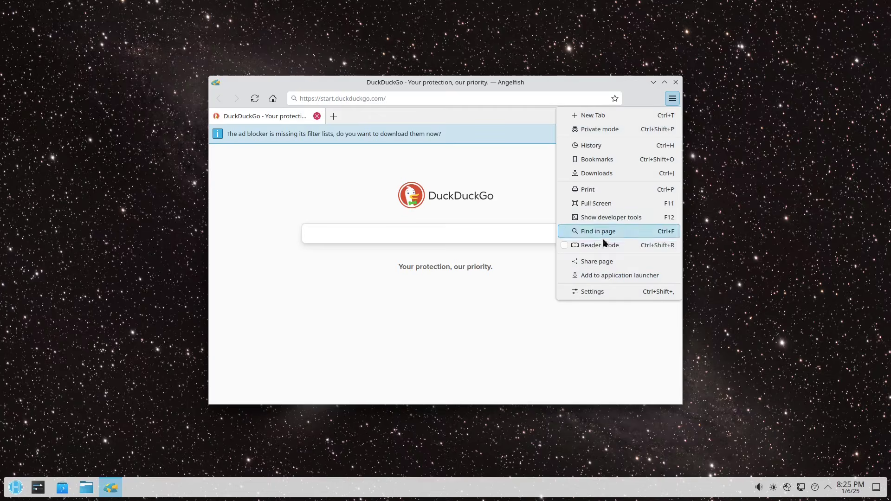
pyautogui.click(371, 305)
pyautogui.click(359, 100)
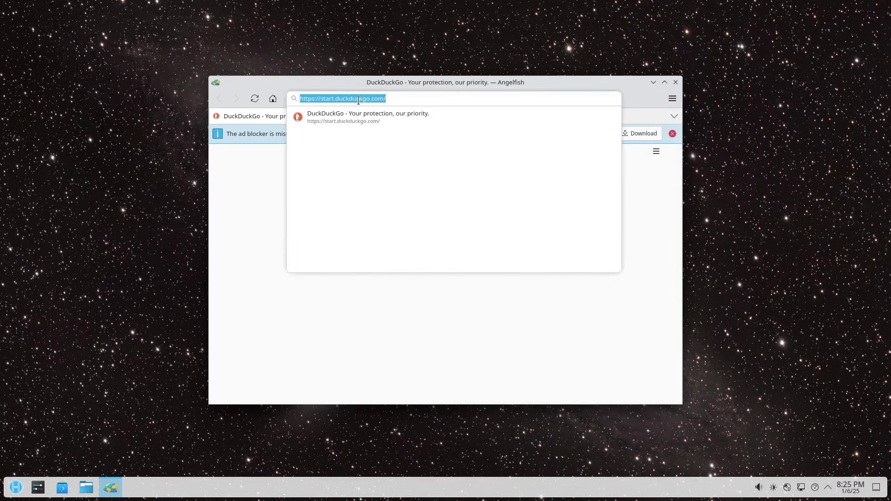
pyautogui.write('angelfi')
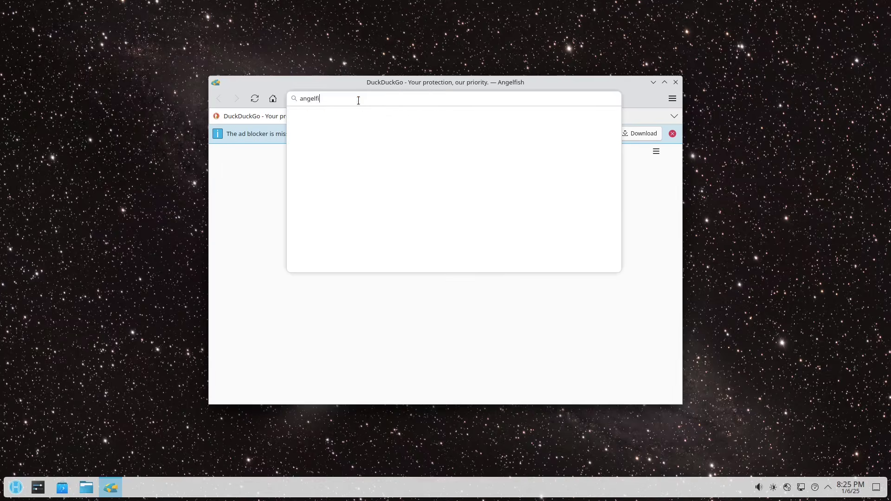
pyautogui.write('sh browser')
pyautogui.press('Return')
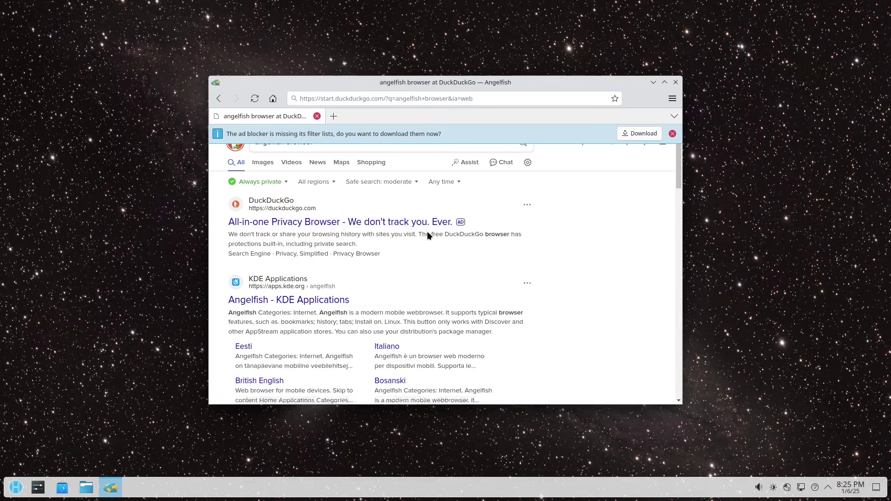
# Open the Angelfish - KDE Applications result and maximize the browser window
pyautogui.scroll(-1, 385, 254)
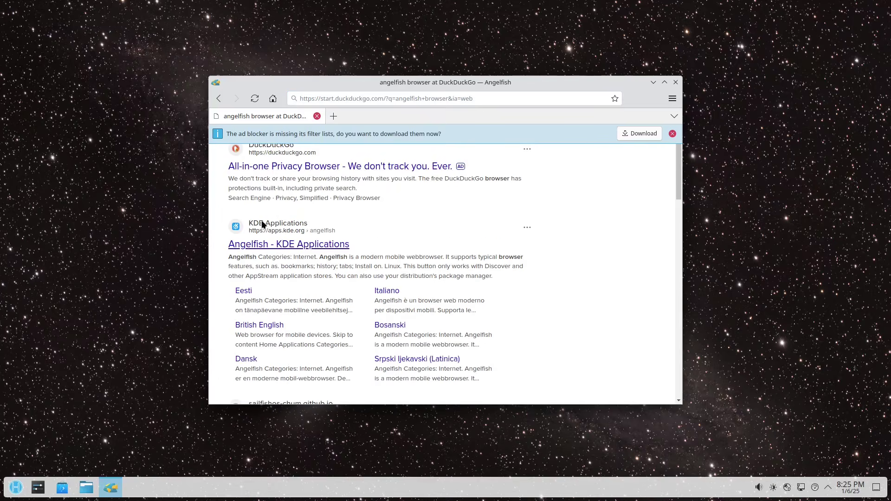
pyautogui.click(250, 246)
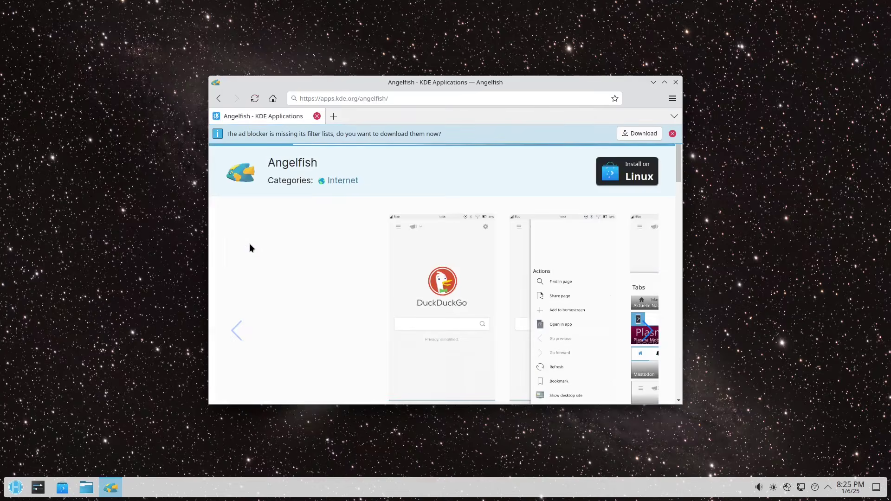
pyautogui.scroll(-1, 441, 227)
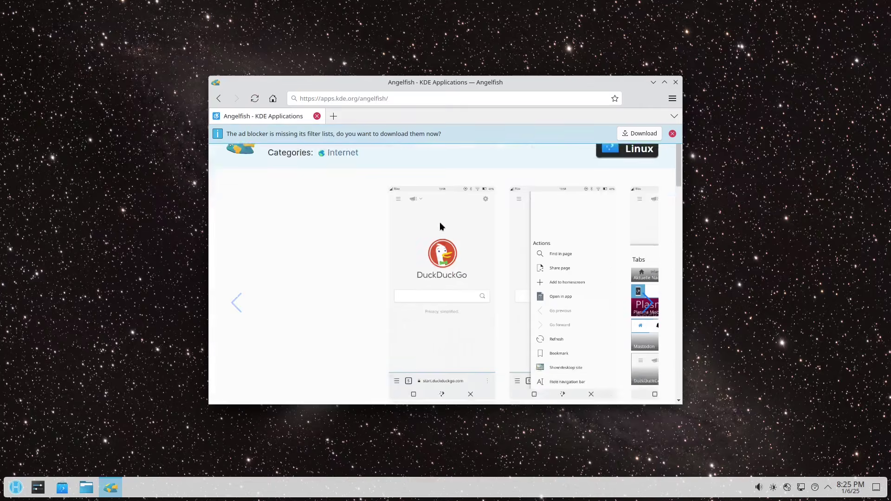
pyautogui.scroll(-3, 440, 226)
pyautogui.click(664, 82)
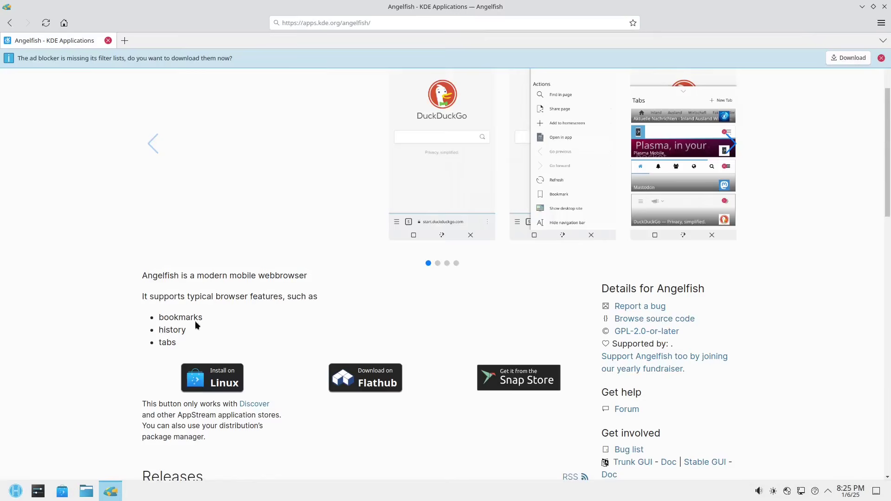
# Read through the KDE Applications page, then close Angelfish
pyautogui.scroll(-2, 95, 367)
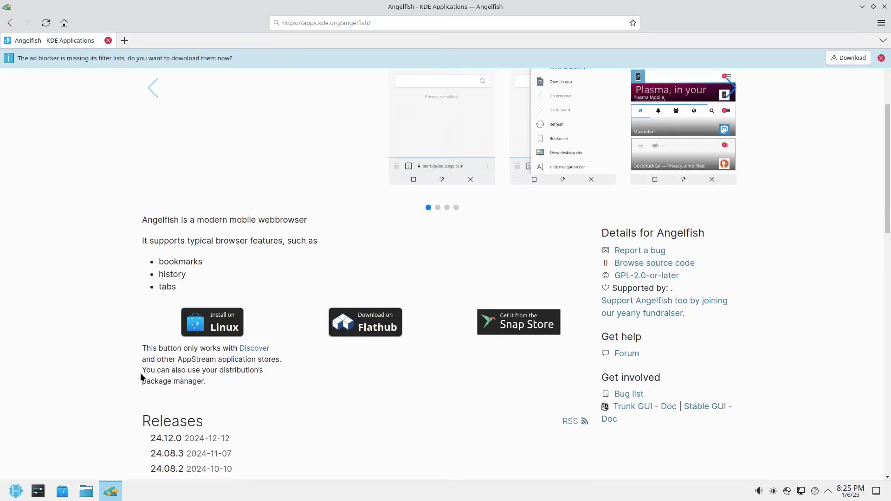
pyautogui.scroll(3, 262, 382)
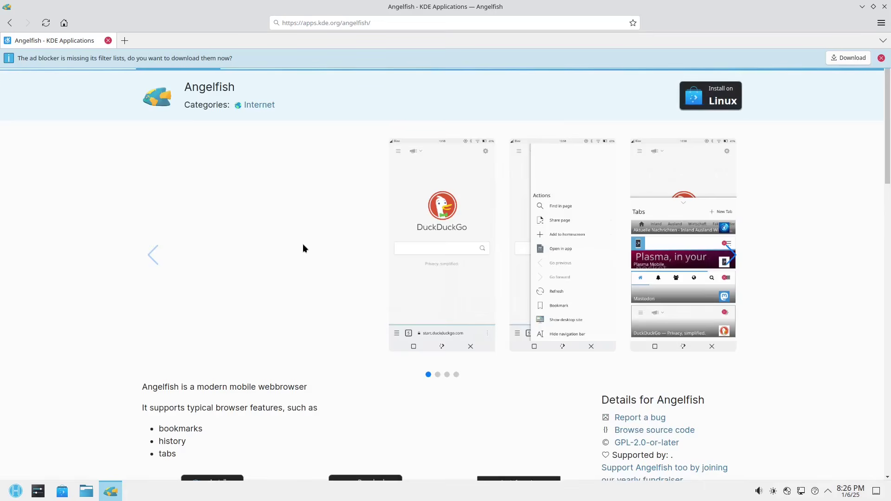
pyautogui.scroll(-5, 302, 248)
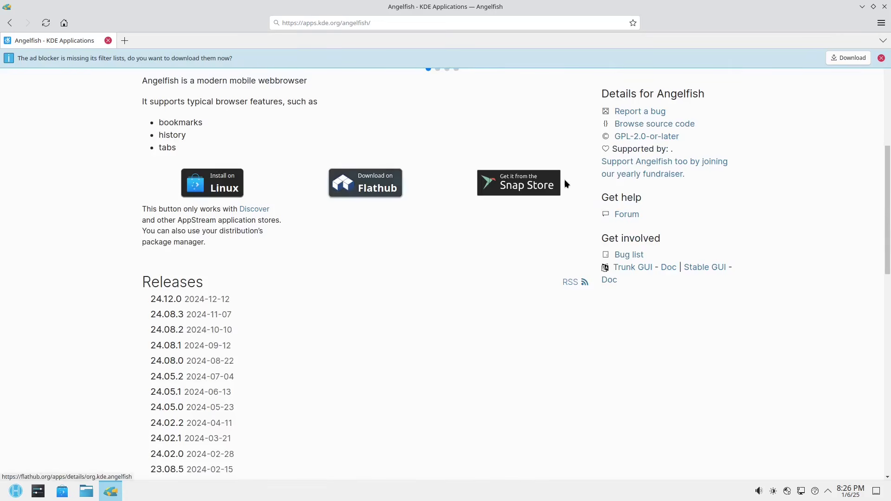
pyautogui.scroll(-3, 415, 280)
pyautogui.scroll(-6, 418, 274)
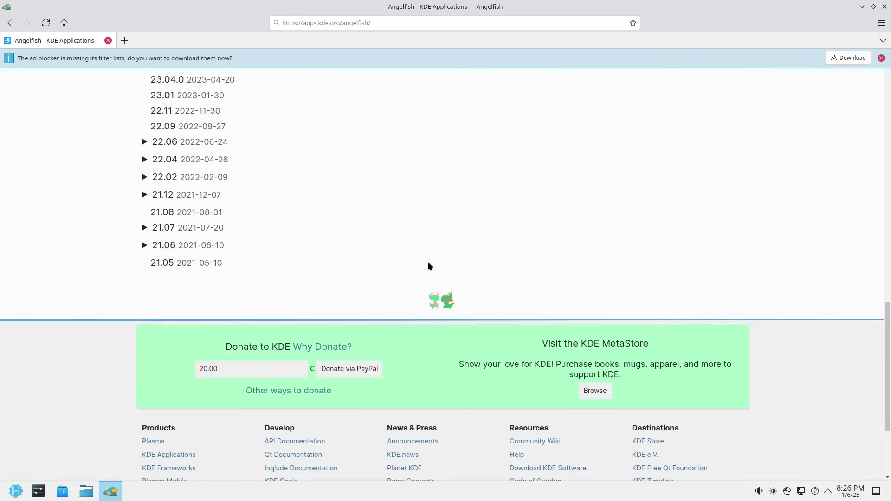
pyautogui.scroll(-3, 398, 253)
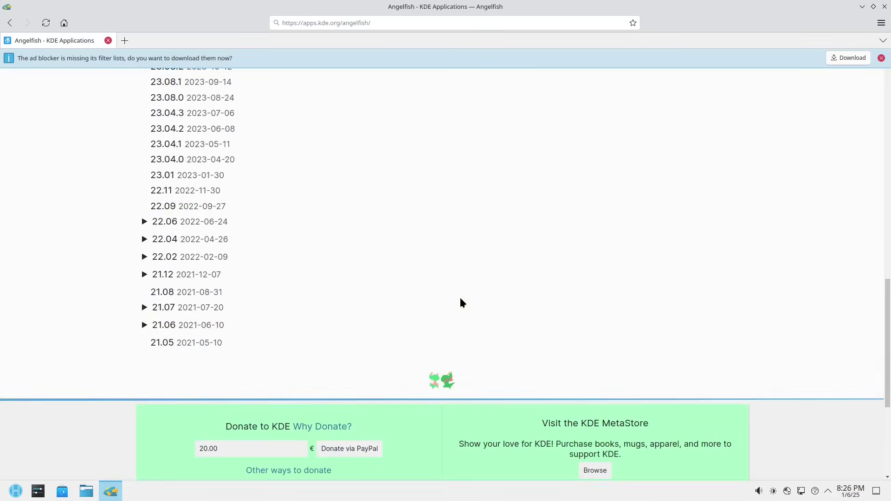
pyautogui.scroll(20, 461, 299)
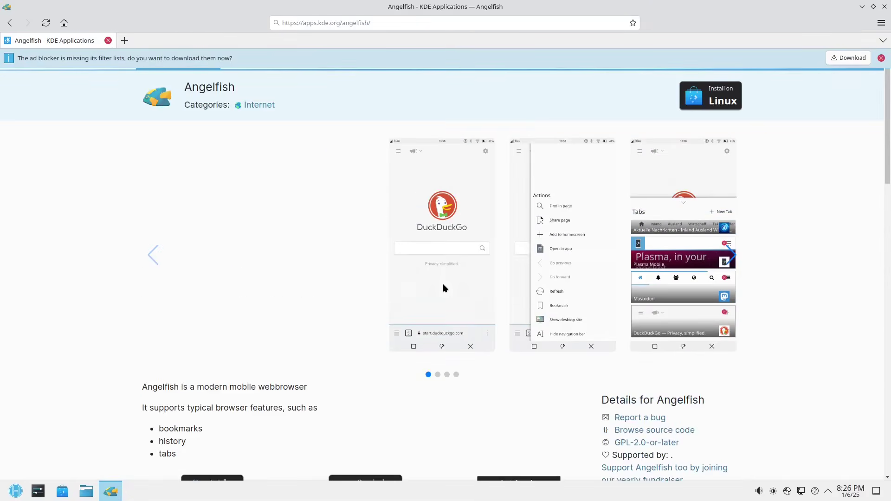
pyautogui.click(885, 8)
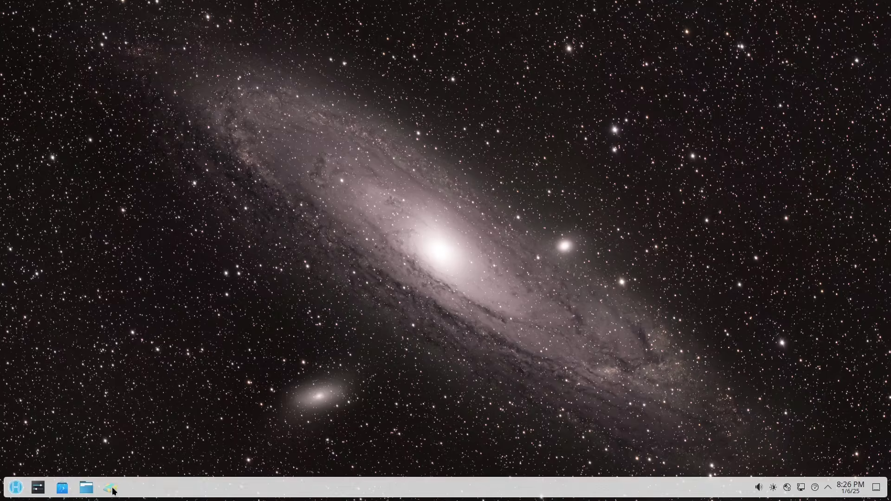
pyautogui.click(87, 488)
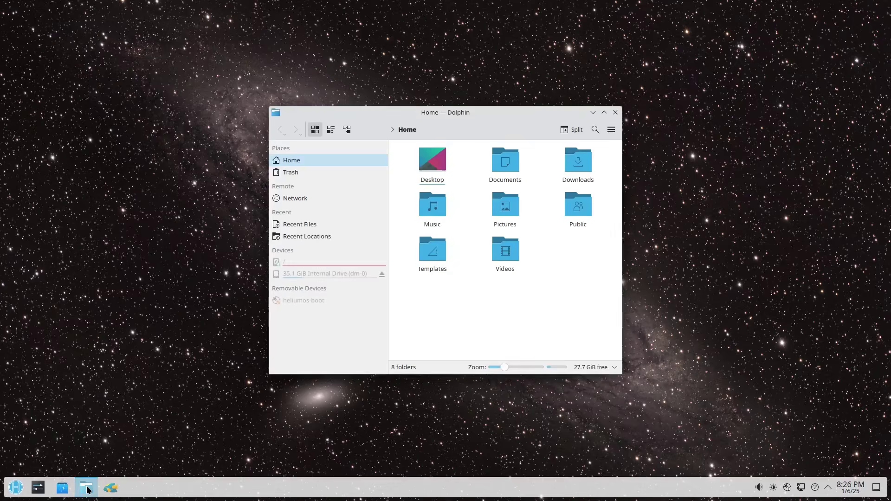
pyautogui.doubleClick(508, 119)
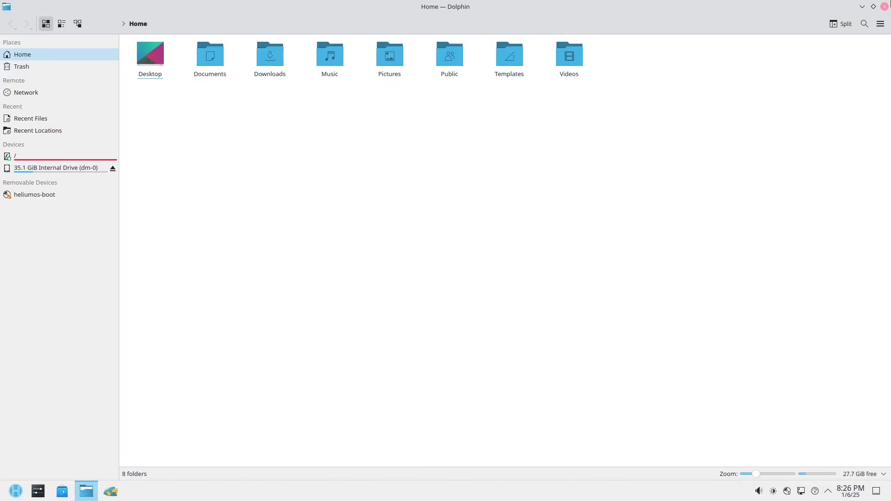
pyautogui.click(885, 6)
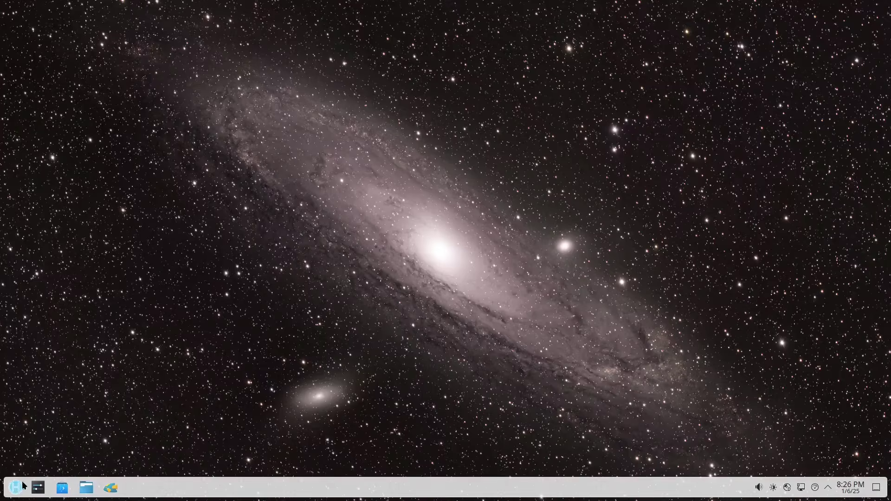
# Launch Discover, open the GNU Image Manipulation Program page and install it from Flathub
pyautogui.click(65, 490)
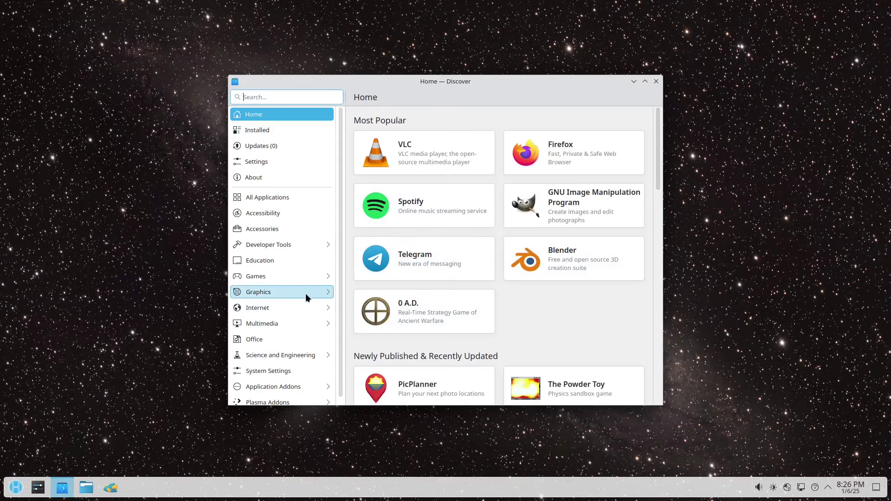
pyautogui.scroll(-1, 298, 302)
pyautogui.scroll(1, 294, 324)
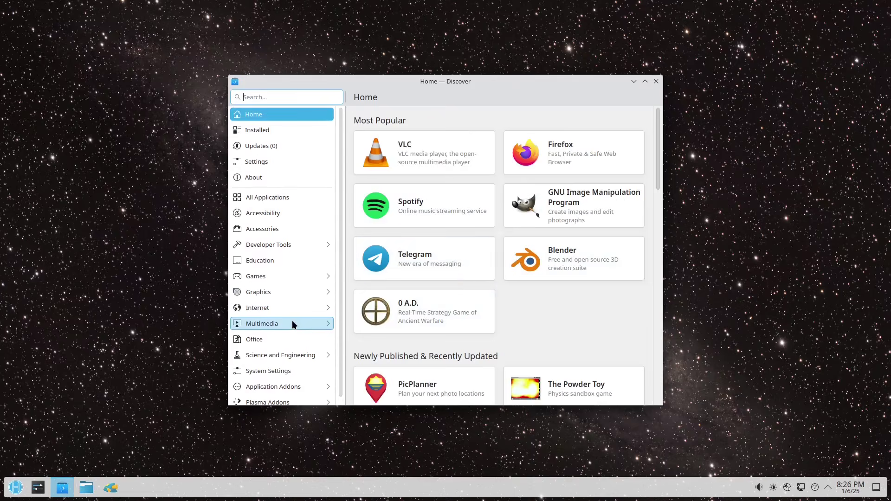
pyautogui.click(580, 209)
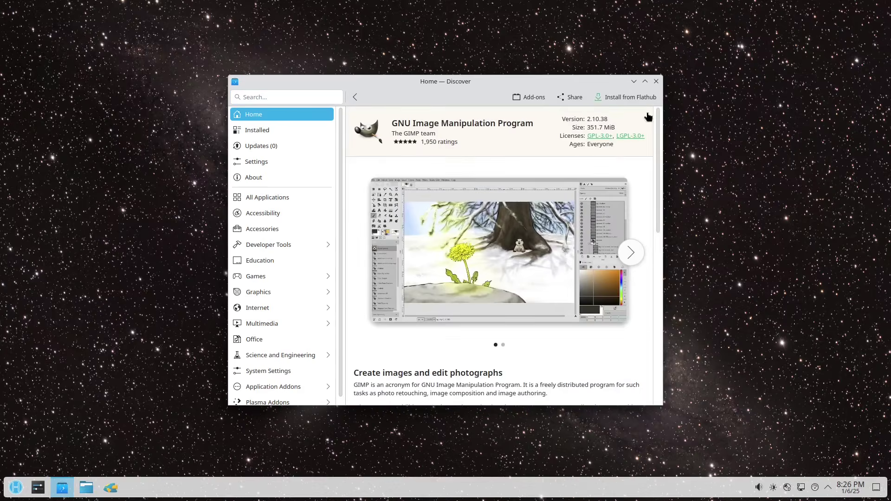
pyautogui.click(617, 96)
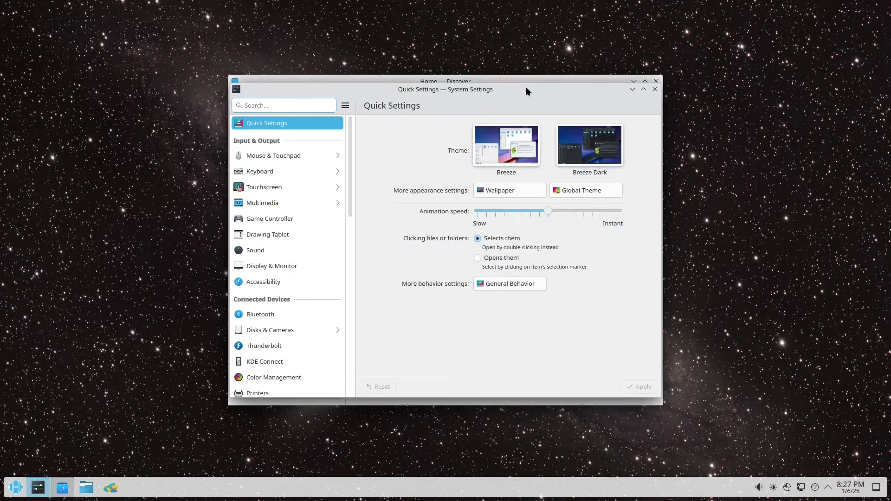
# Maximize System Settings, view the Mouse & Touchpad mouse page, then close System Settings
pyautogui.doubleClick(526, 87)
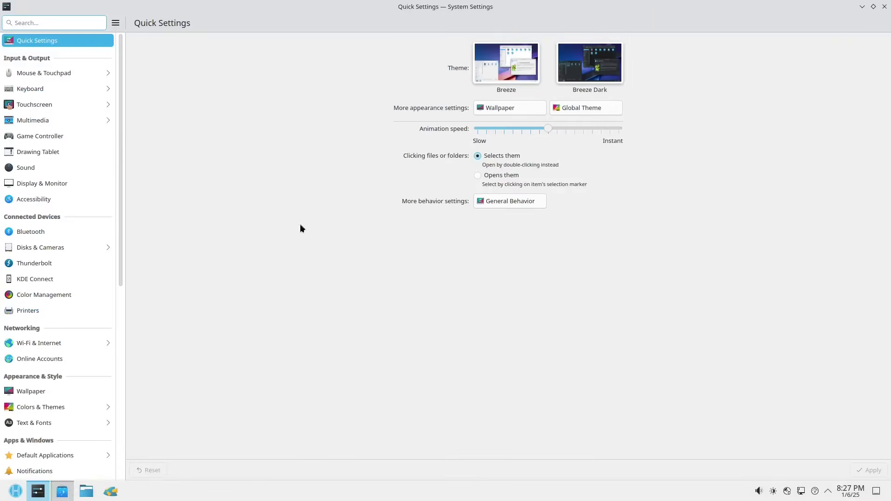
pyautogui.scroll(-3, 37, 175)
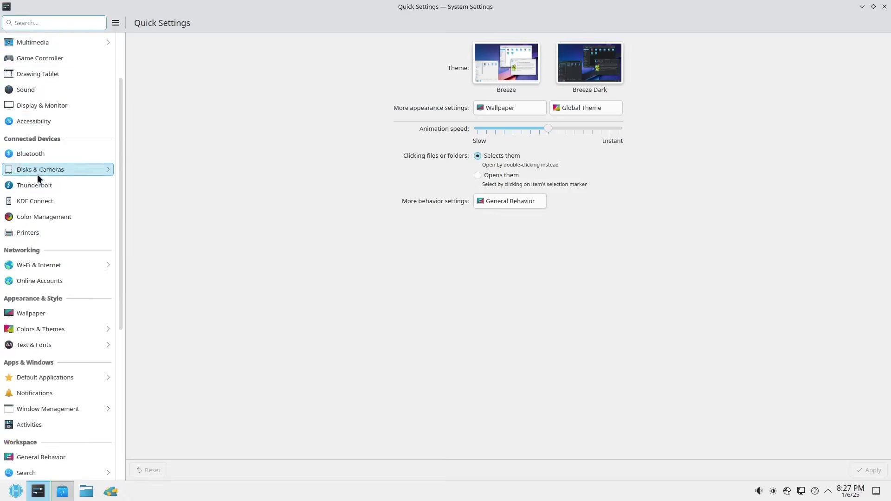
pyautogui.scroll(-10, 37, 174)
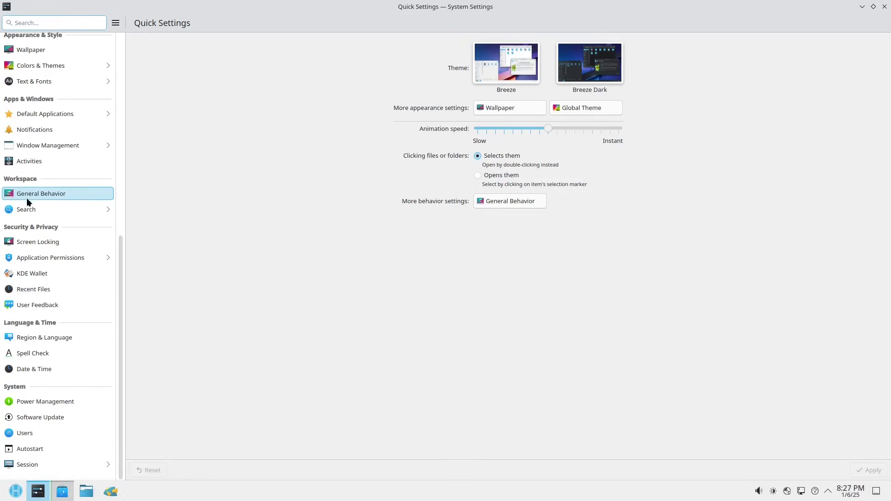
pyautogui.scroll(9, 41, 274)
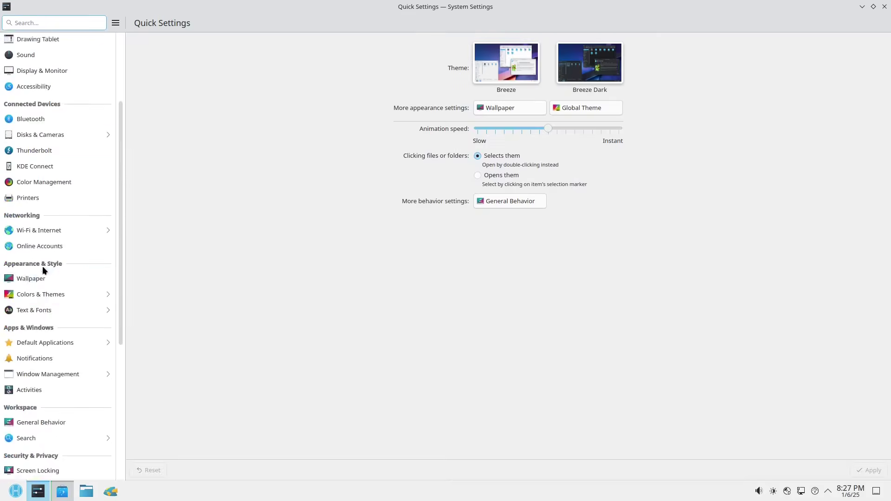
pyautogui.scroll(5, 42, 269)
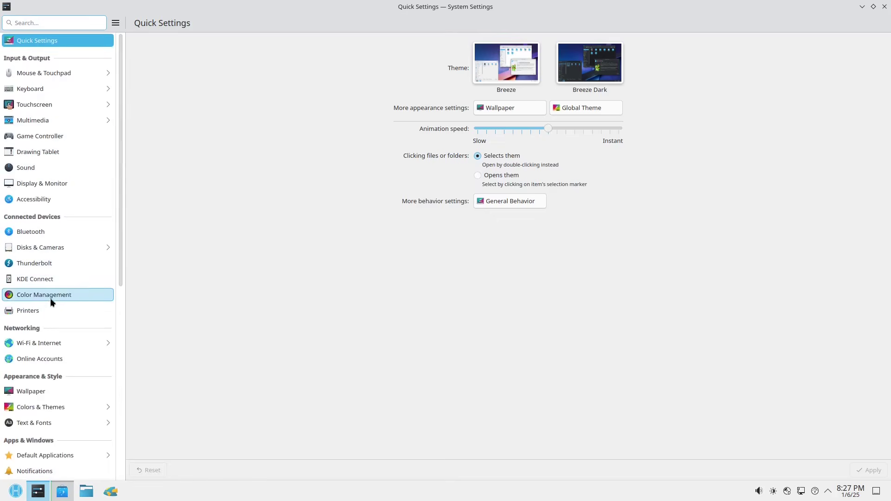
pyautogui.scroll(-8, 44, 316)
pyautogui.scroll(-6, 45, 317)
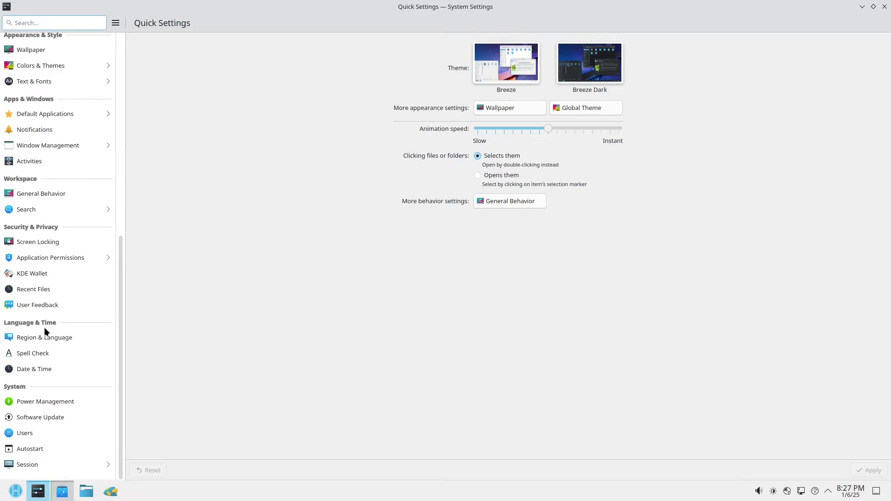
pyautogui.scroll(9, 40, 339)
pyautogui.scroll(4, 39, 337)
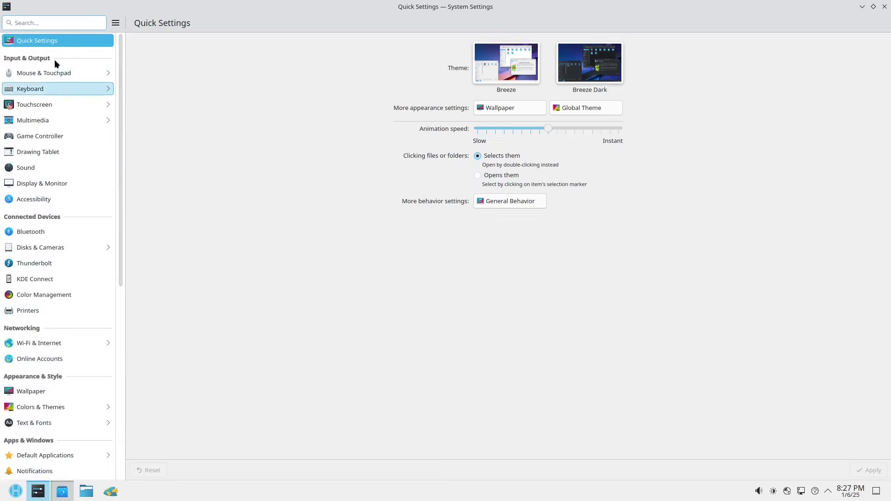
pyautogui.click(33, 74)
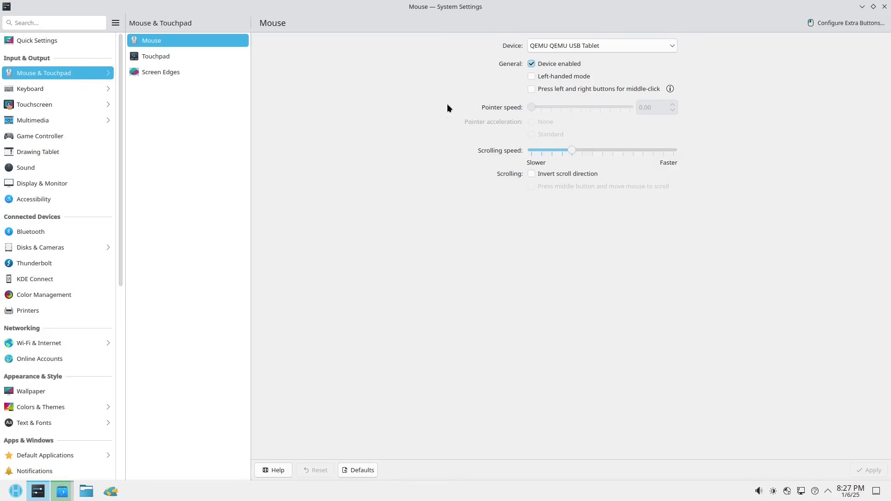
pyautogui.click(884, 6)
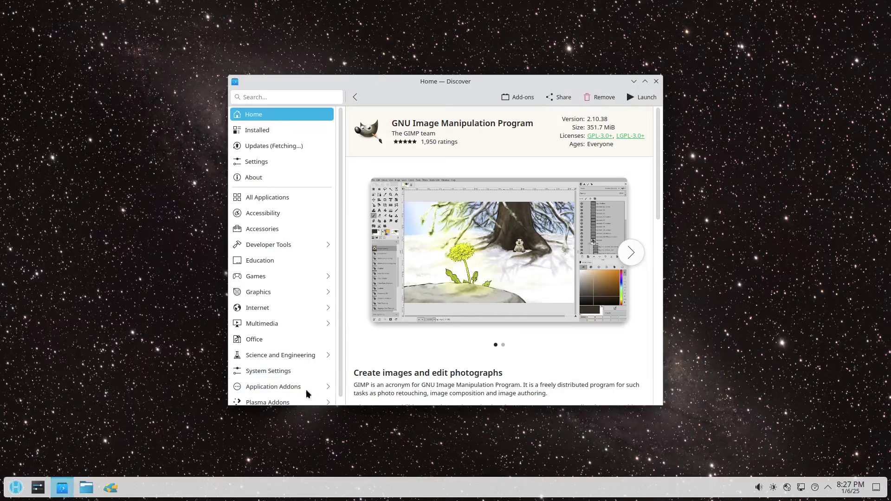
# Launch GIMP from the launcher's Graphics category, maximize it, then close GIMP and Discover
pyautogui.click(17, 489)
pyautogui.moveTo(36, 319)
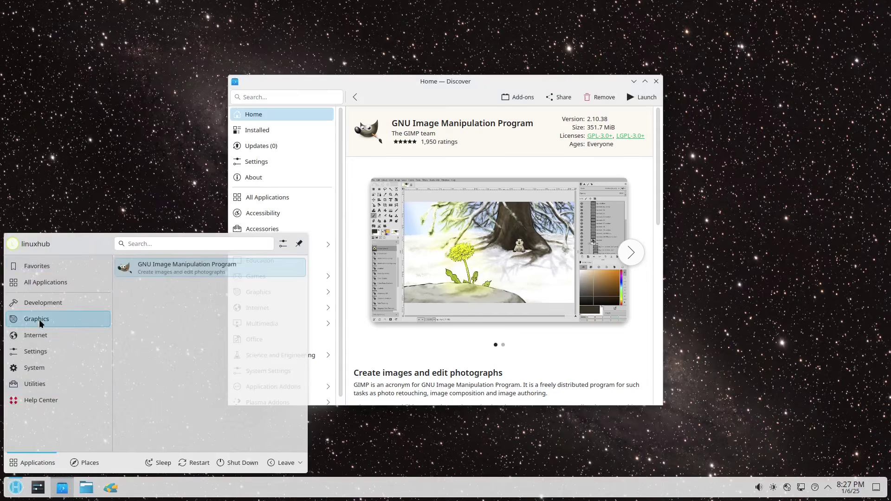
pyautogui.click(181, 268)
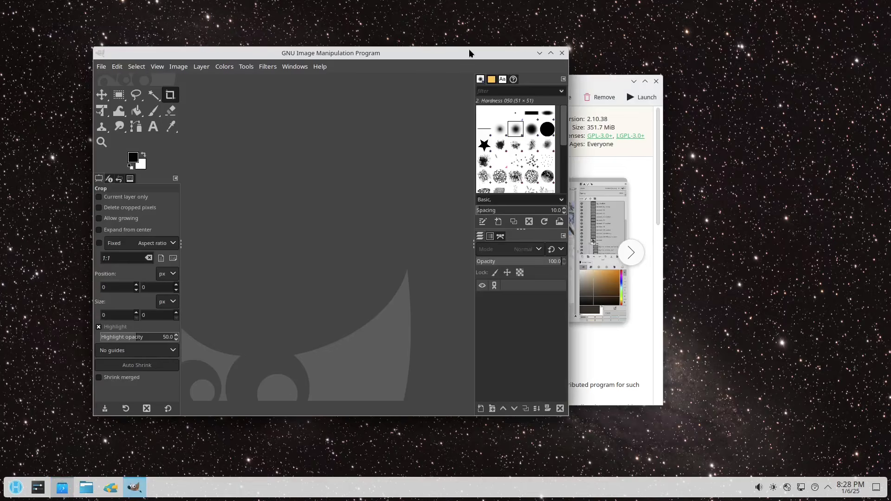
pyautogui.doubleClick(469, 51)
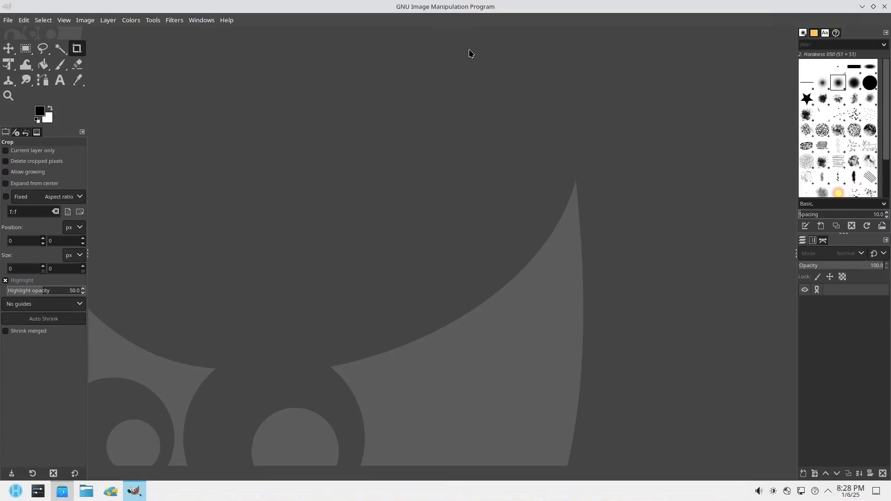
pyautogui.click(884, 6)
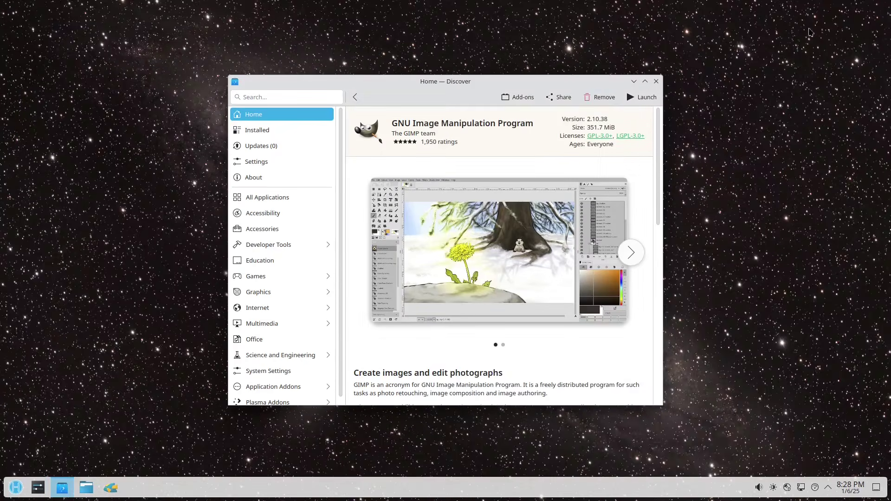
pyautogui.click(656, 82)
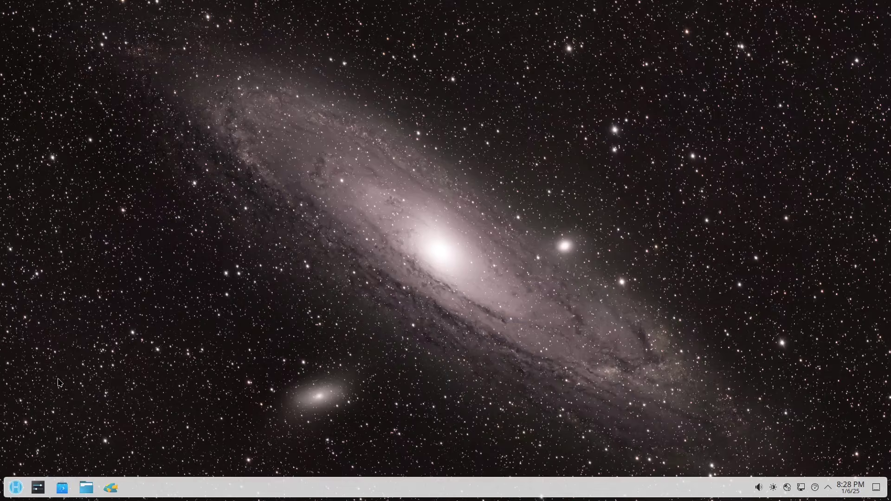
# Search the launcher for 'distrobox', run it, then reopen the launcher on Favorites
pyautogui.click(17, 488)
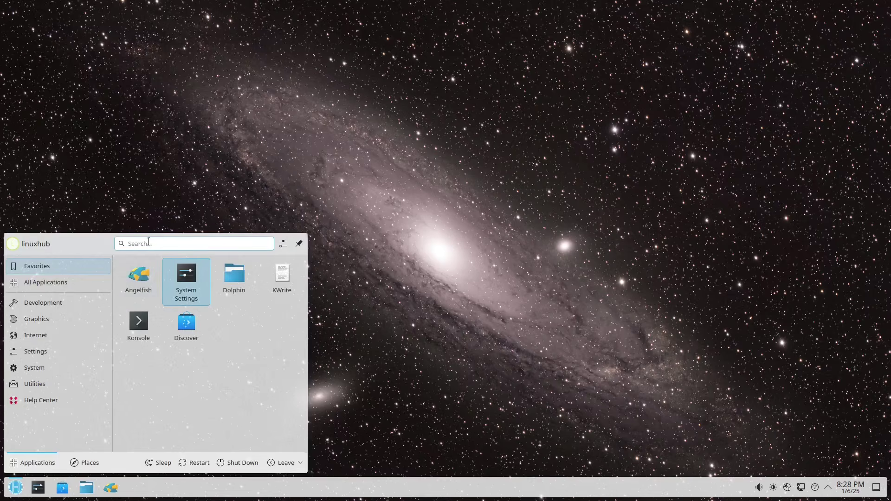
pyautogui.write('dis')
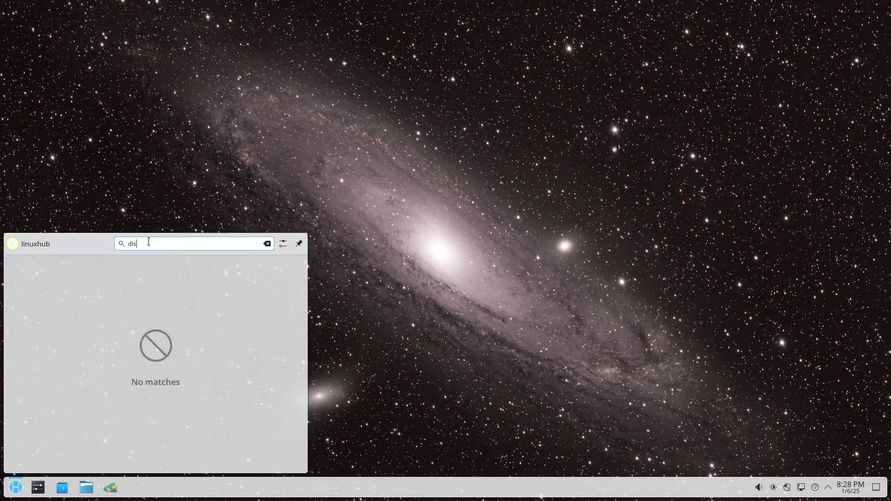
pyautogui.write('trobox')
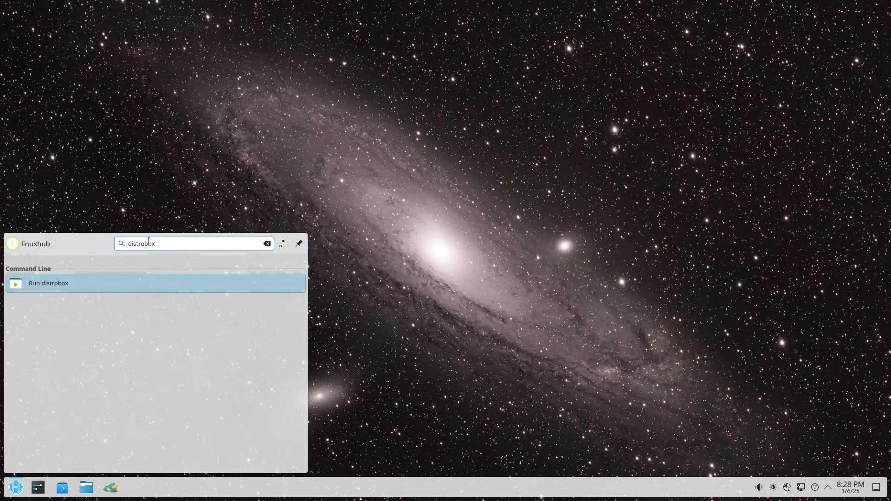
pyautogui.click(33, 283)
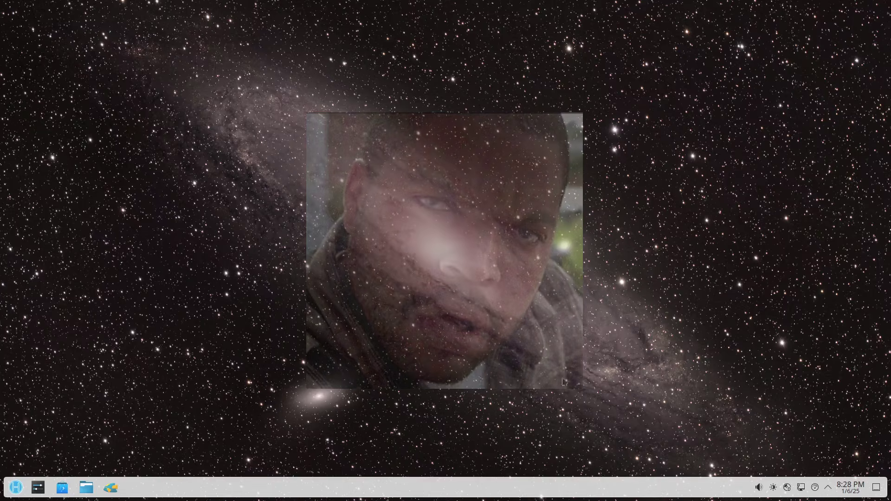
pyautogui.click(16, 488)
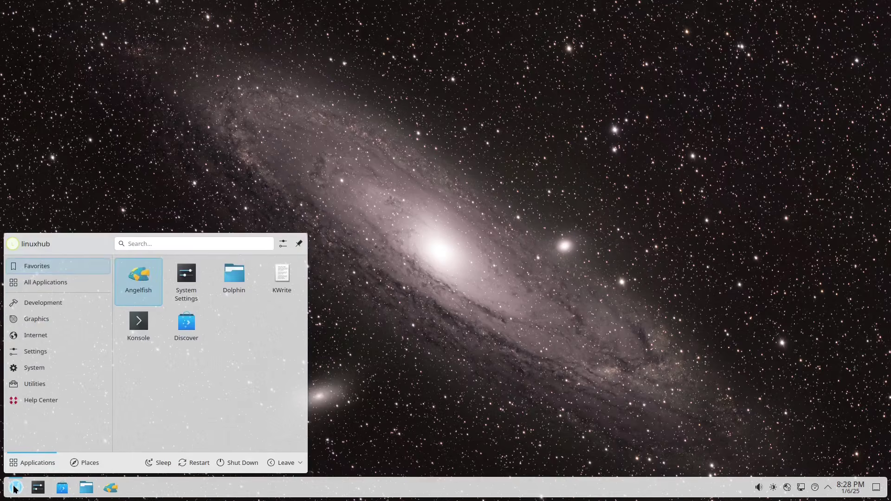
# Step through All Applications, Development, Internet, Settings and Utilities, settling on the System apps
pyautogui.click(46, 284)
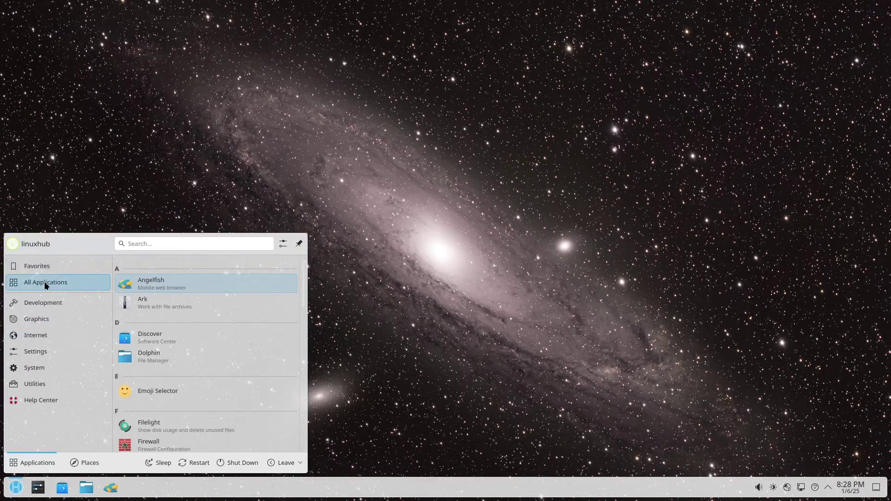
pyautogui.click(33, 304)
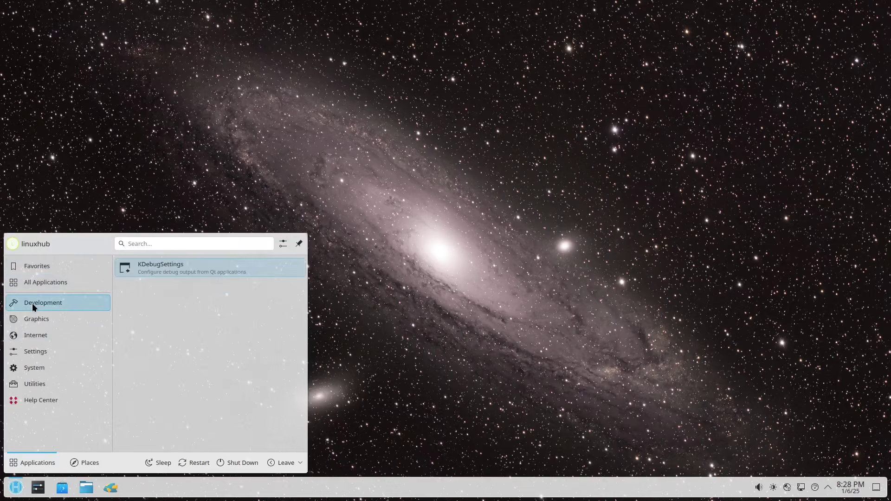
pyautogui.moveTo(37, 334)
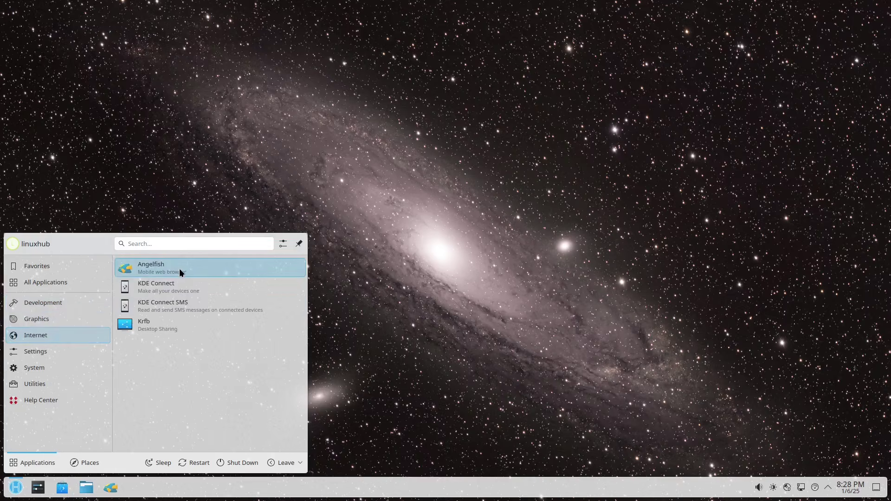
pyautogui.moveTo(34, 355)
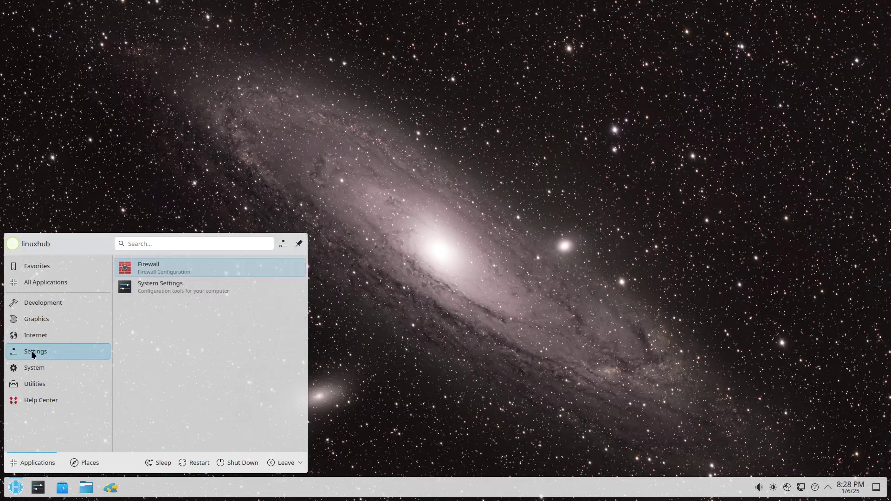
pyautogui.moveTo(32, 371)
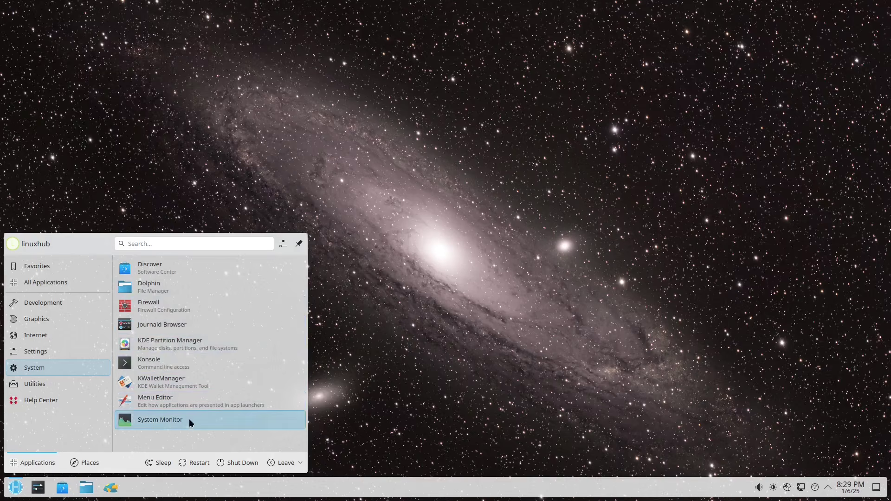
pyautogui.moveTo(42, 386)
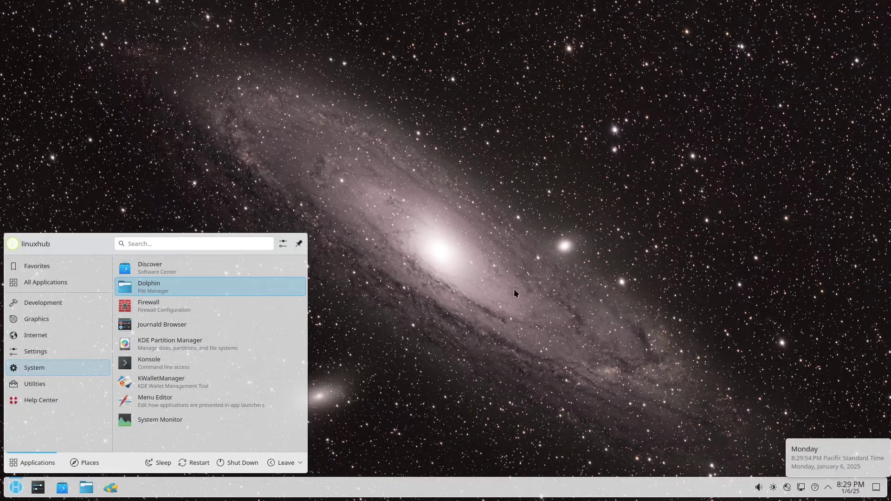
# Dismiss the Kickoff menu by selecting an empty spot on the desktop
pyautogui.click(357, 176)
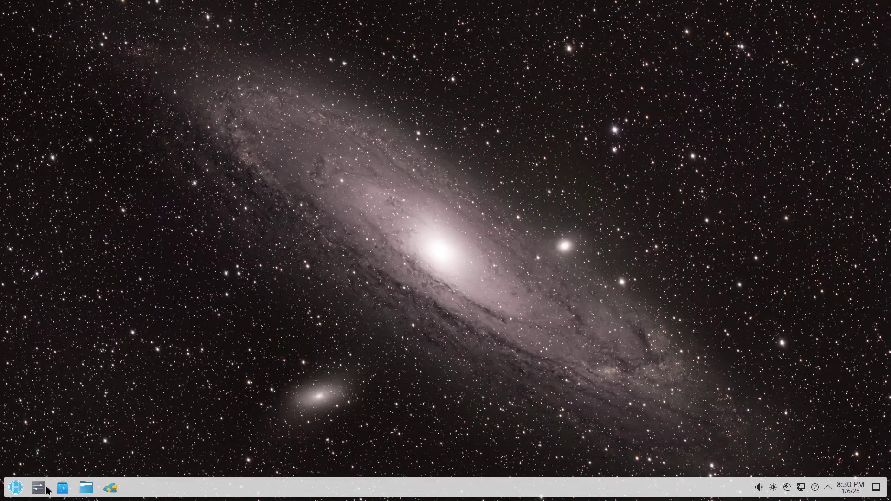
pyautogui.click(15, 487)
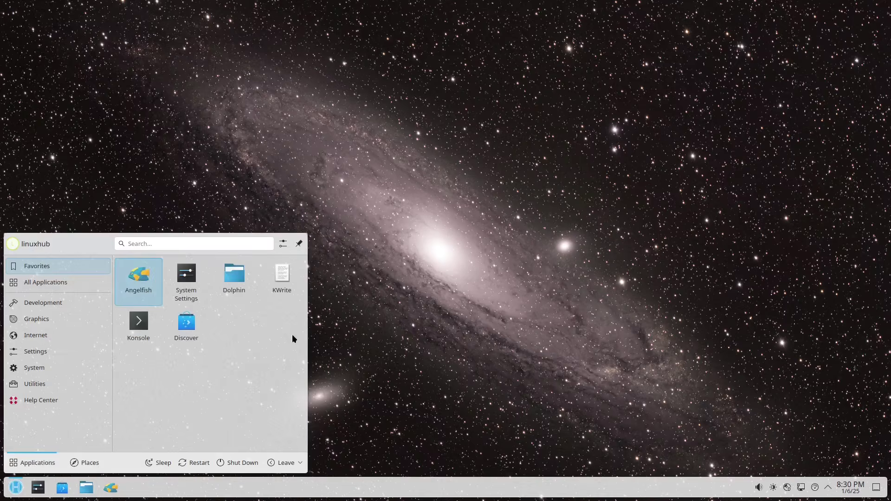
pyautogui.click(284, 278)
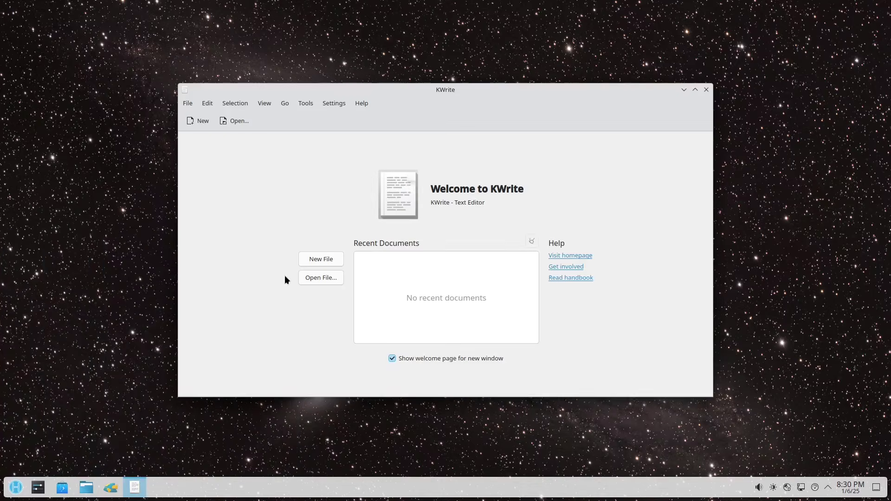
pyautogui.click(706, 90)
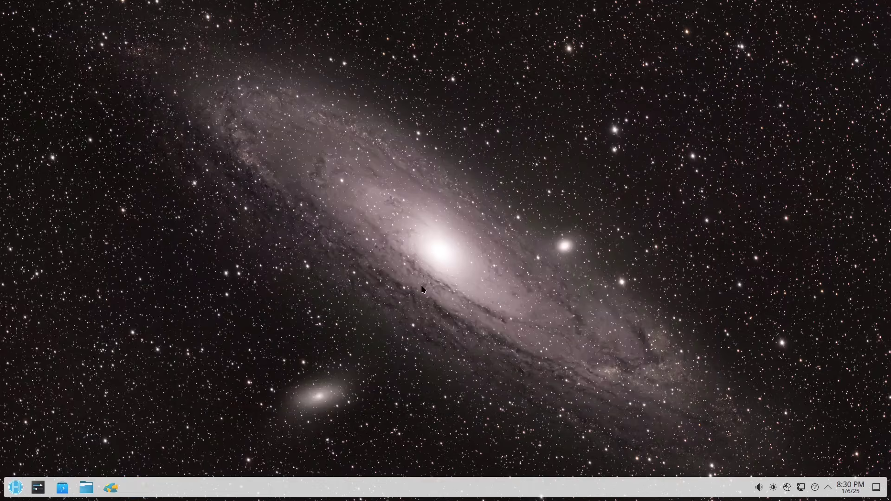